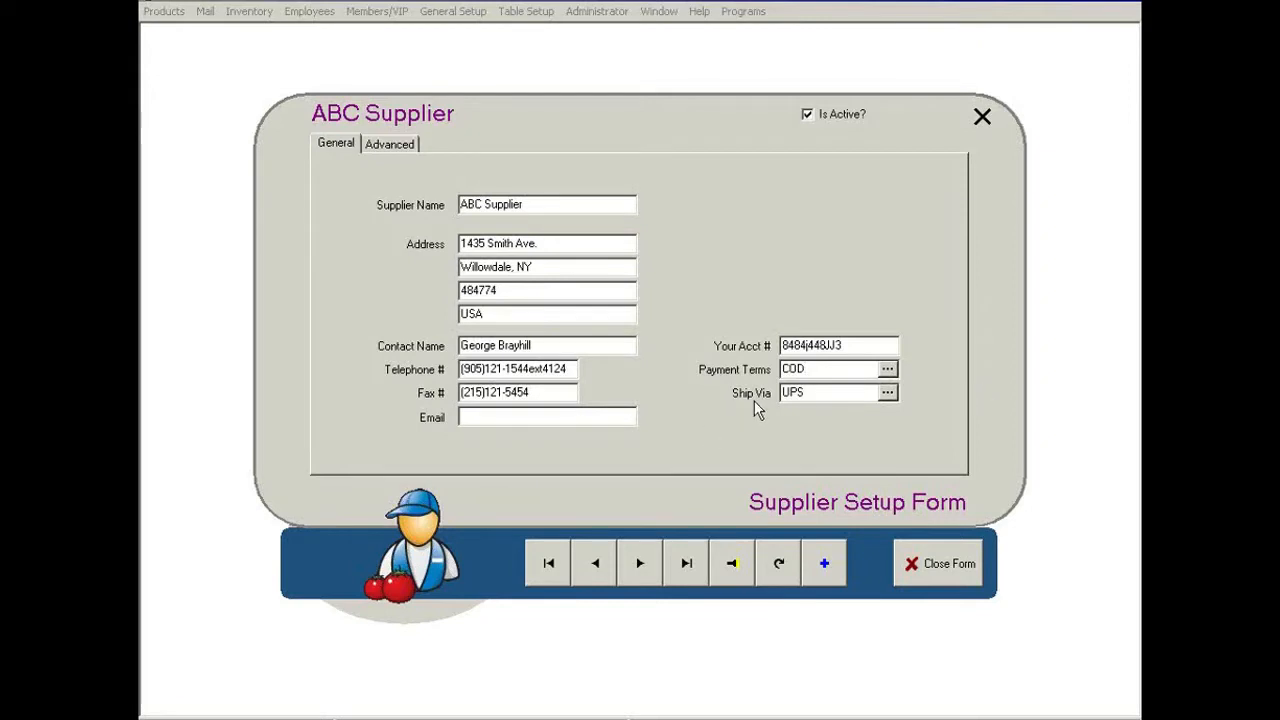
- Open the Ship Via lookup for ABC Supplier and dismiss it without choosing a shipping method
{"action": "left_click", "coordinate": [887, 393]}
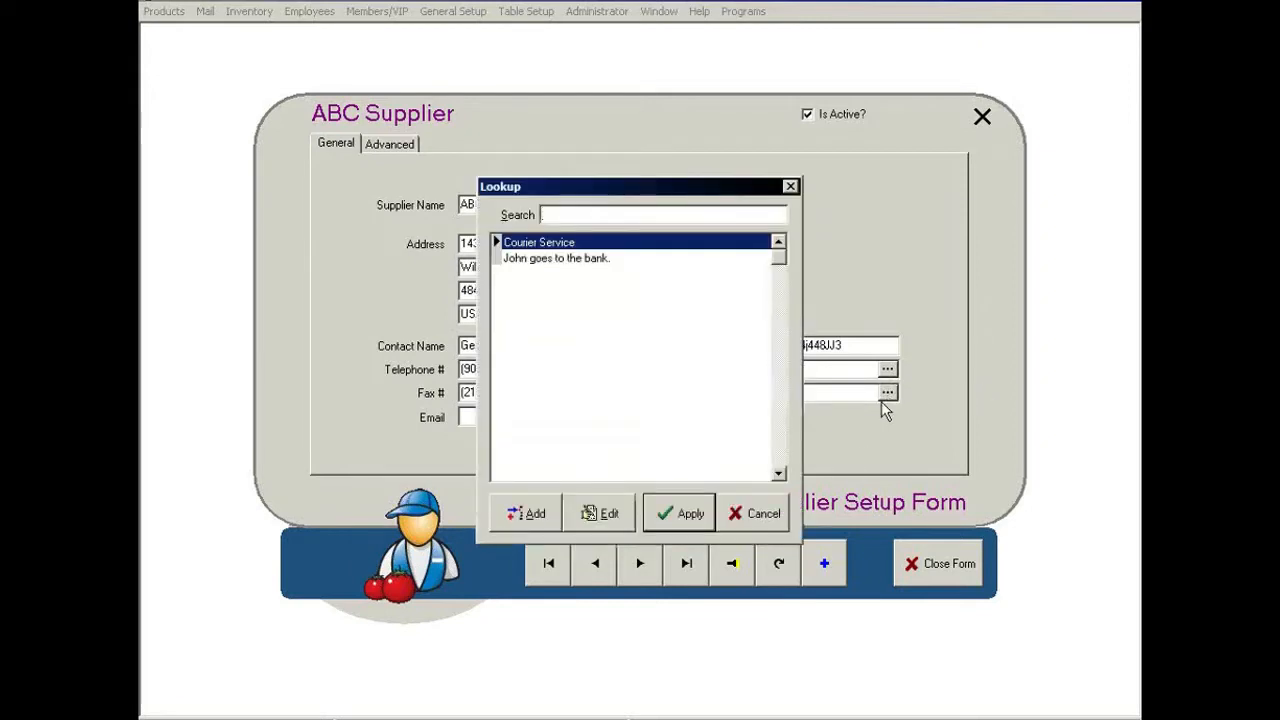
{"action": "left_click", "coordinate": [752, 512]}
{"action": "left_click", "coordinate": [828, 404]}
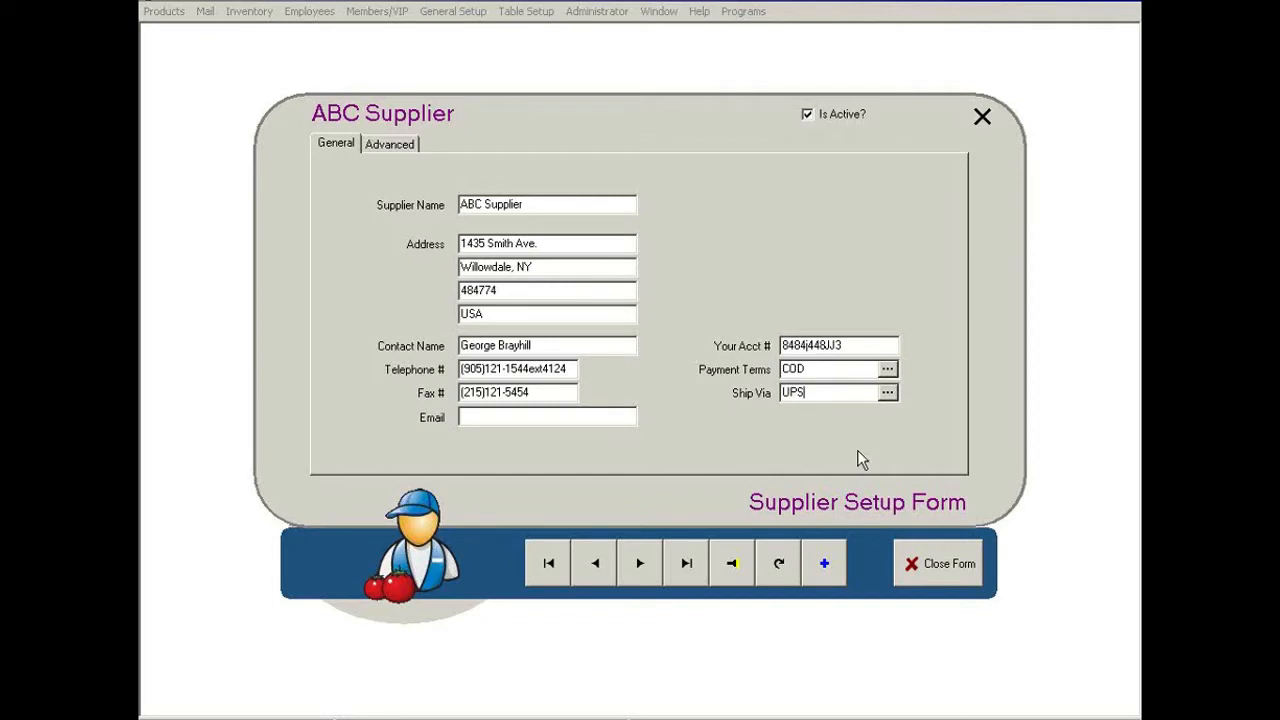
- Review ABC Supplier's advanced tax exemptions and linked inventory items, and close the supplier form
{"action": "left_click", "coordinate": [404, 144]}
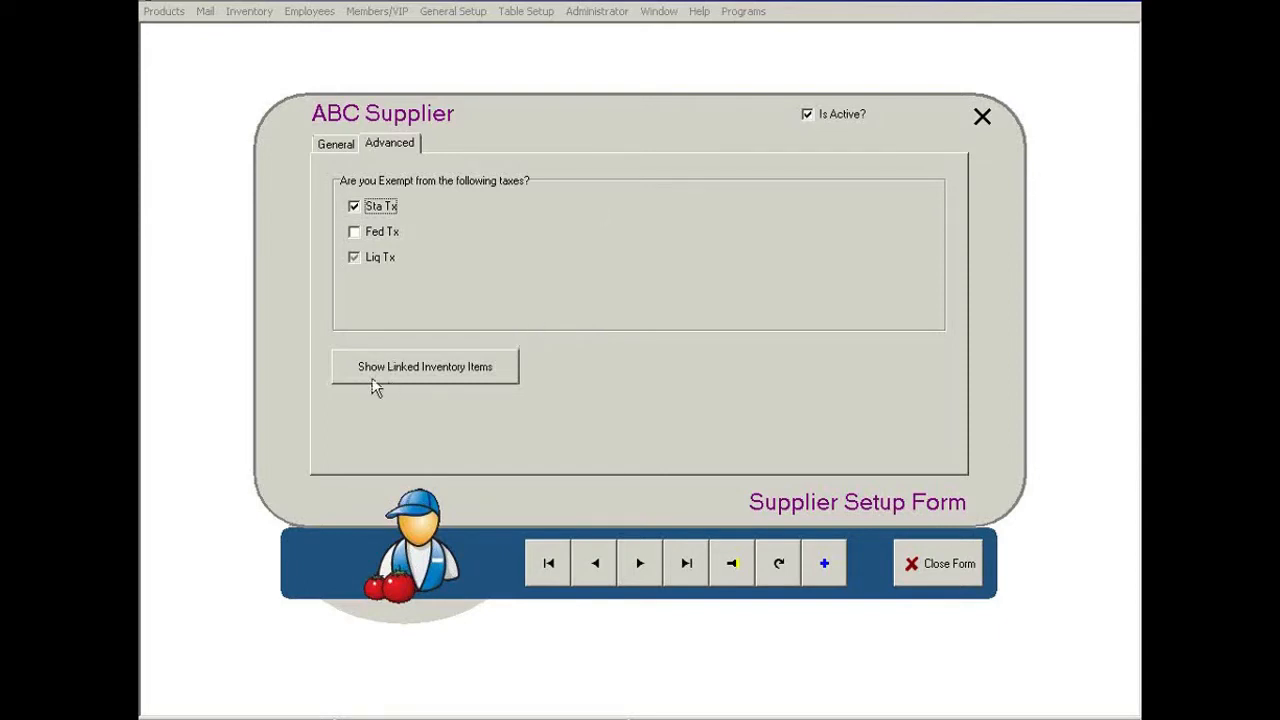
{"action": "left_click", "coordinate": [428, 378]}
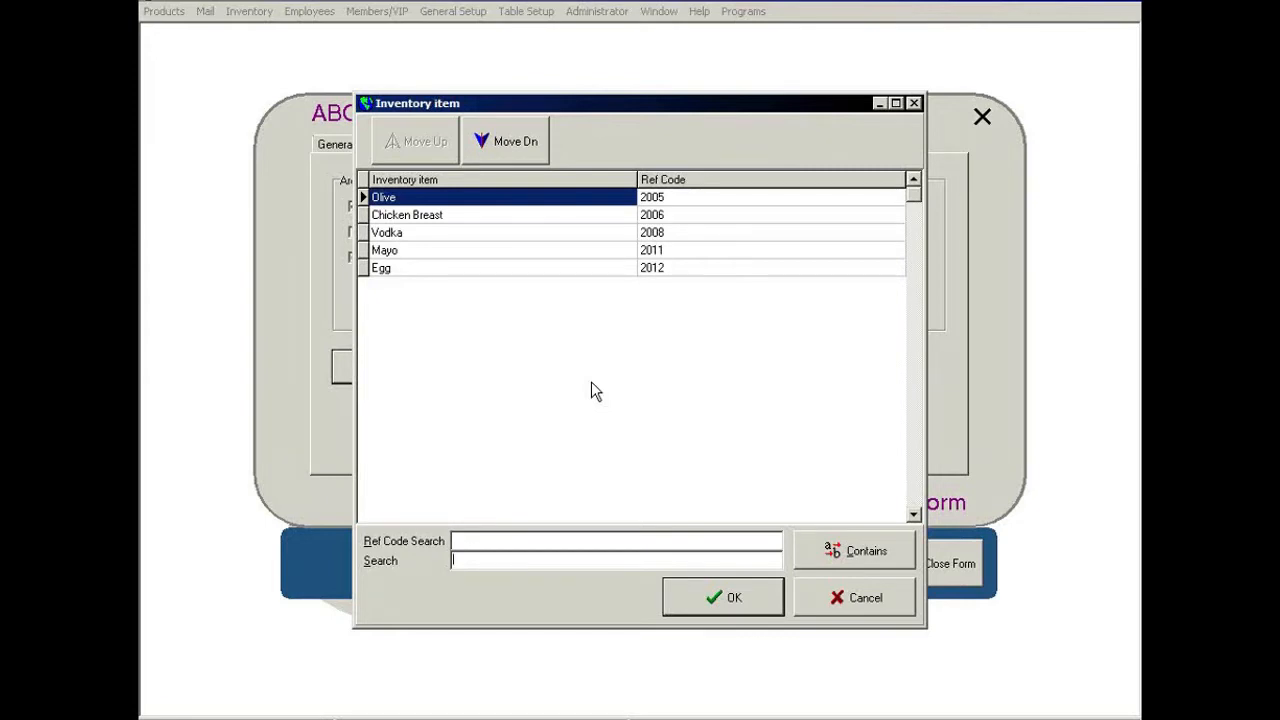
{"action": "left_click", "coordinate": [860, 592]}
{"action": "left_click", "coordinate": [918, 572]}
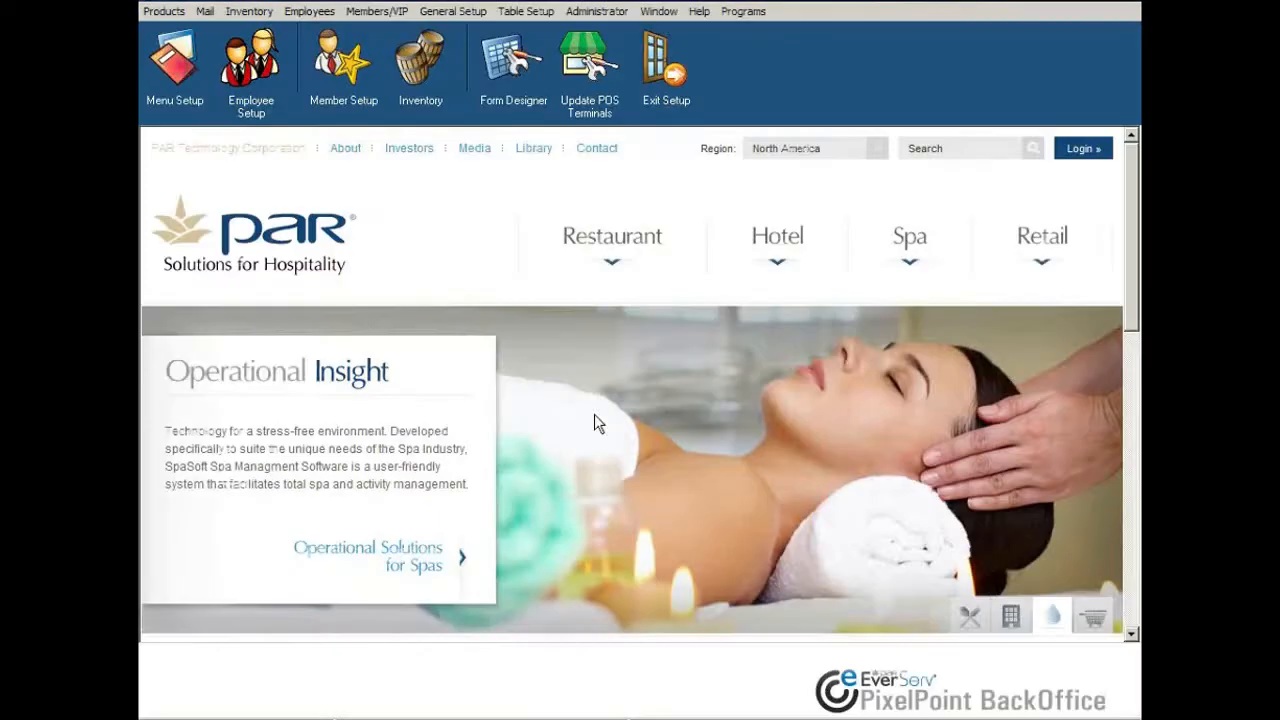
- Open Warehouse Setup, review the description and reference number of the WareHouse General record, and close the form
{"action": "left_click", "coordinate": [249, 12]}
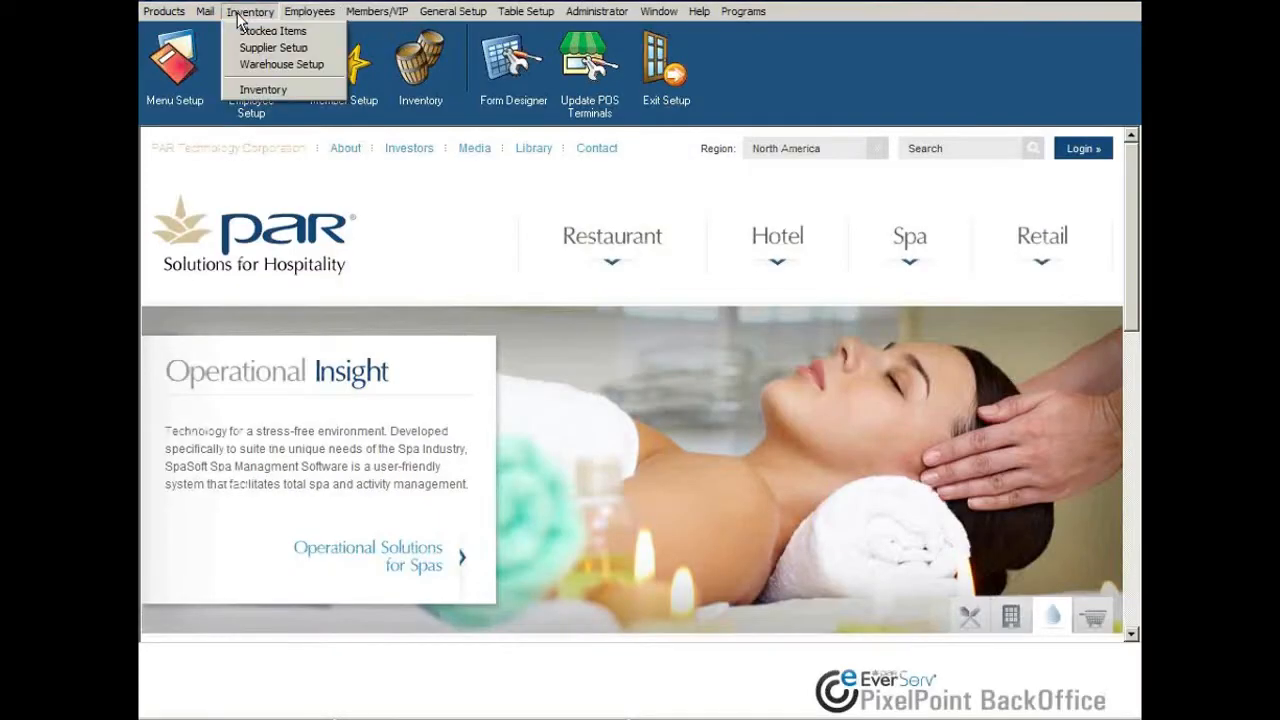
{"action": "left_click", "coordinate": [247, 63]}
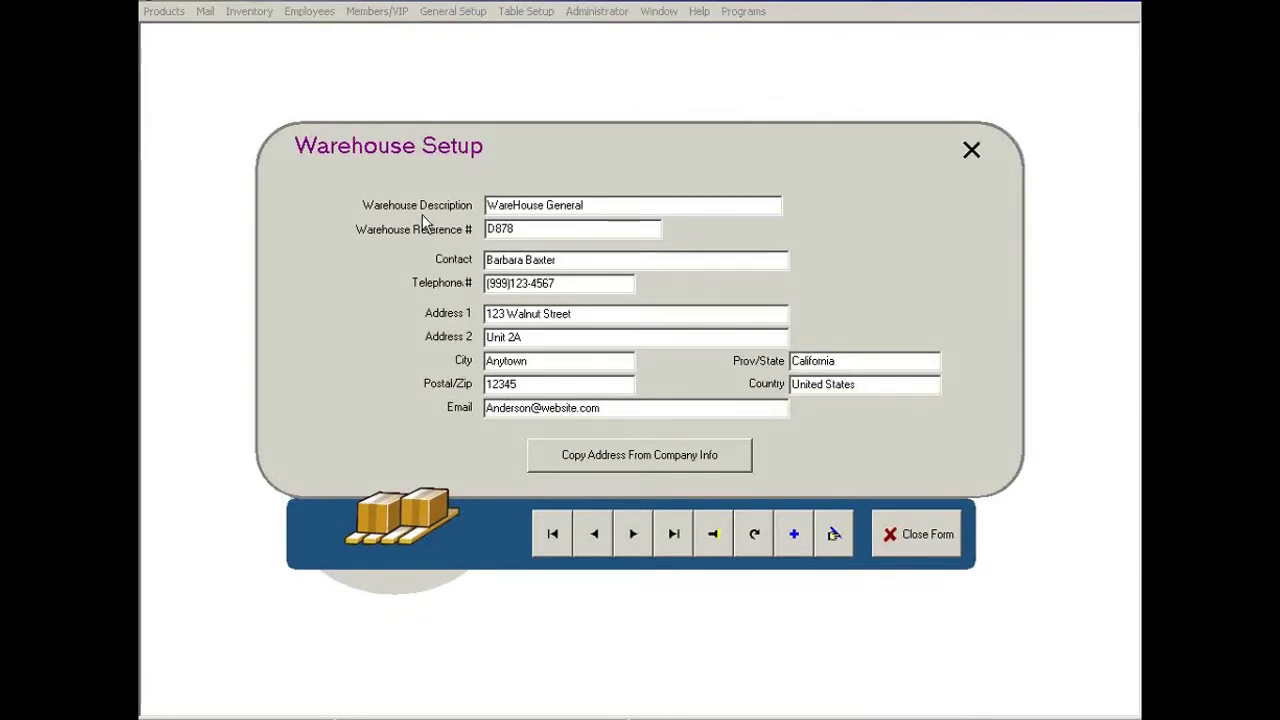
{"action": "left_click", "coordinate": [586, 206]}
{"action": "key", "text": "Tab"}
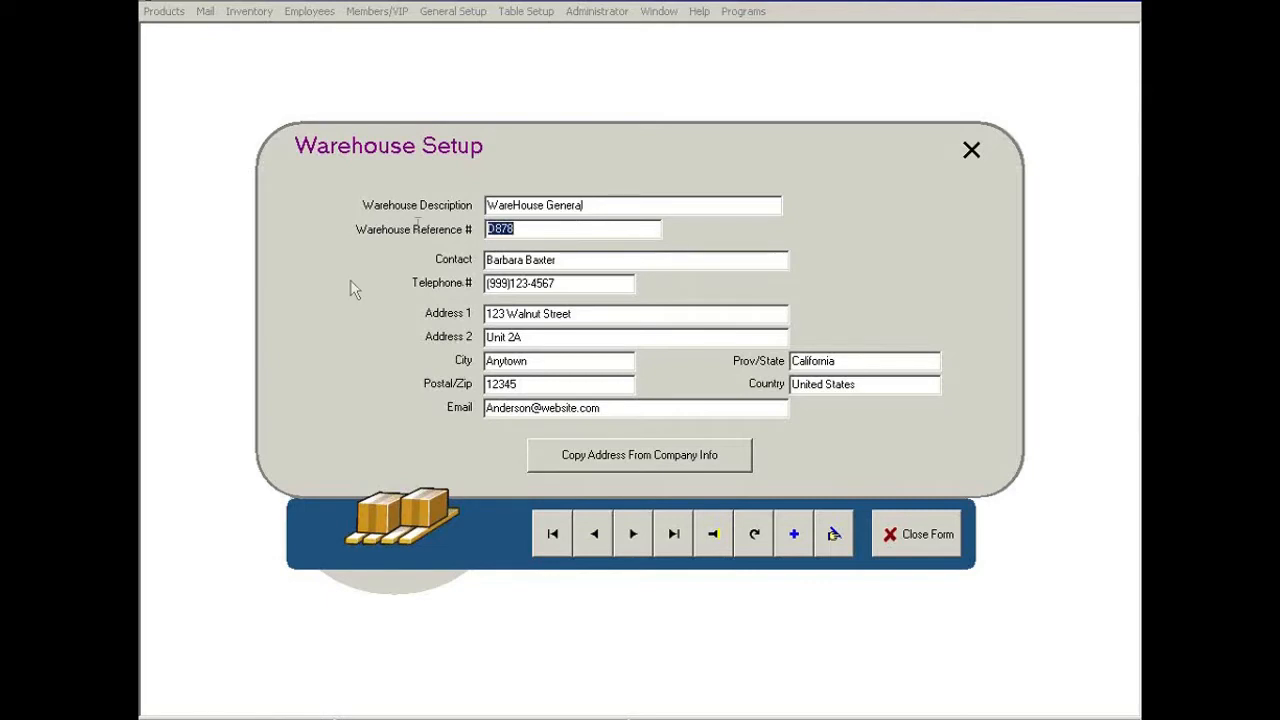
{"action": "left_click", "coordinate": [658, 229]}
{"action": "left_click", "coordinate": [920, 534]}
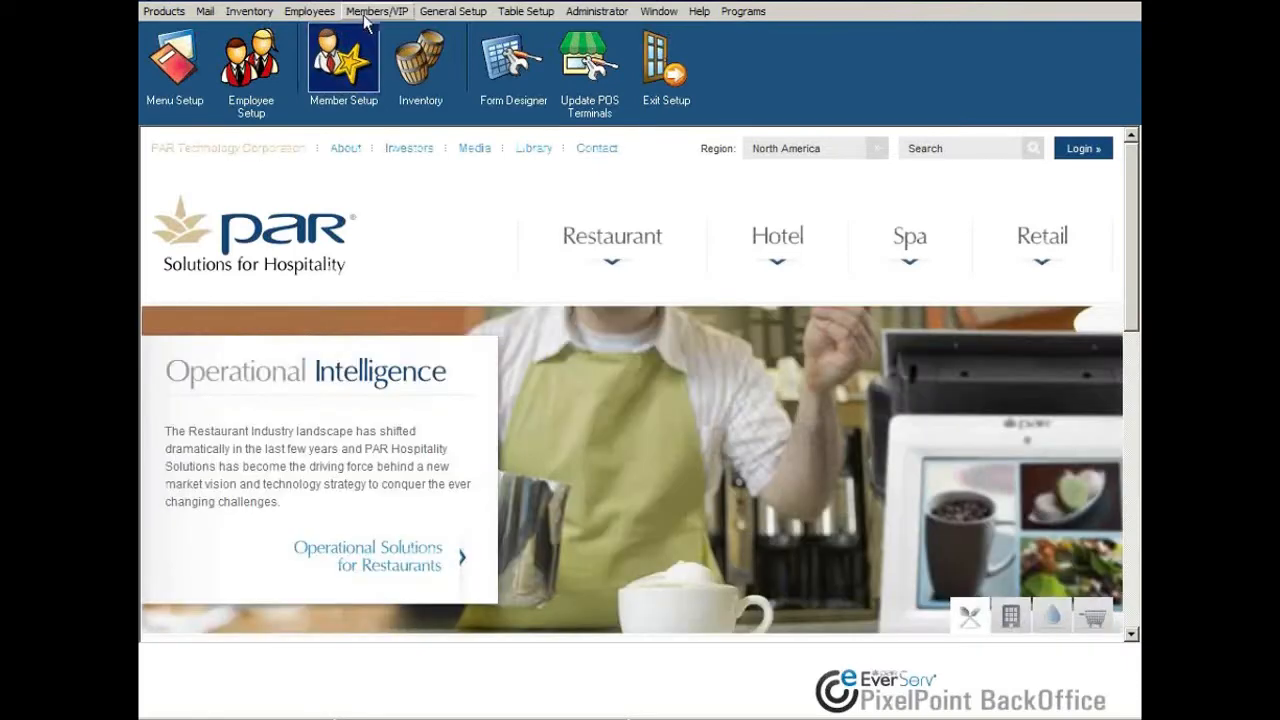
- Open the Inventory Manager from the back office
{"action": "left_click", "coordinate": [365, 14]}
{"action": "mouse_move", "coordinate": [232, 14]}
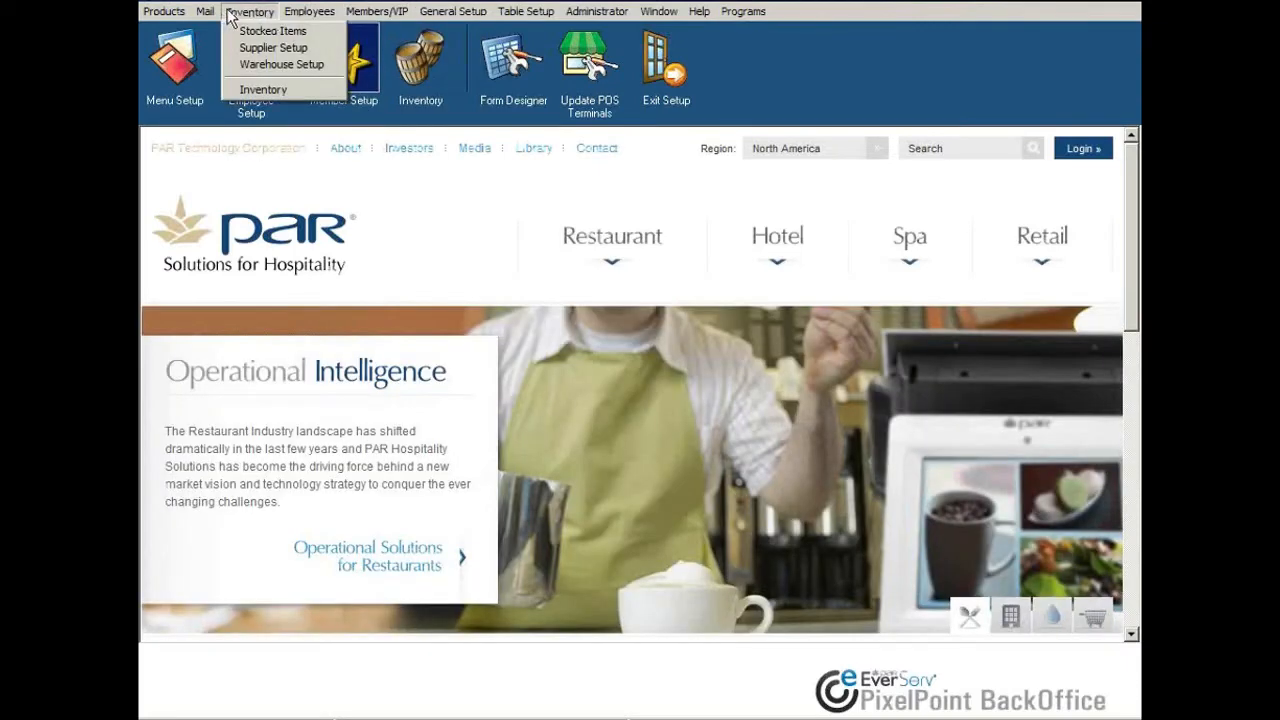
{"action": "left_click", "coordinate": [246, 90]}
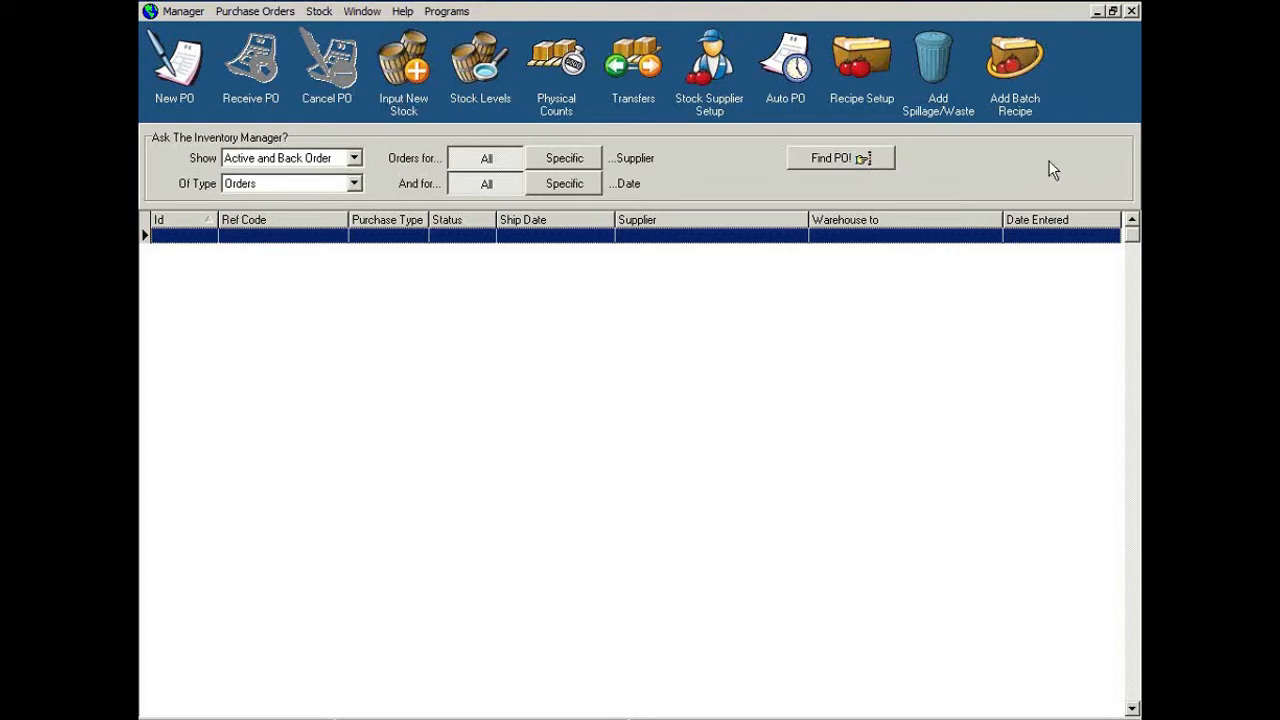
- Examine the Inventory Manager's purchase order options and dismiss them without making changes
{"action": "left_click", "coordinate": [180, 11]}
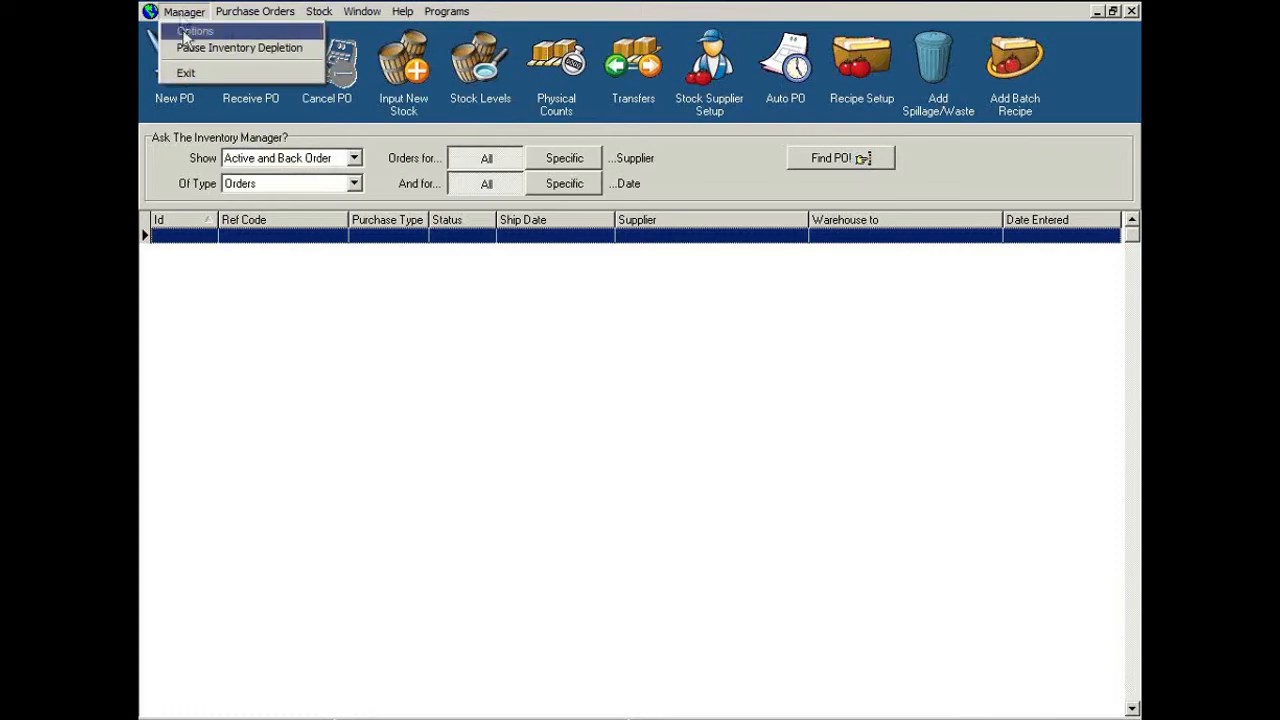
{"action": "left_click", "coordinate": [195, 31]}
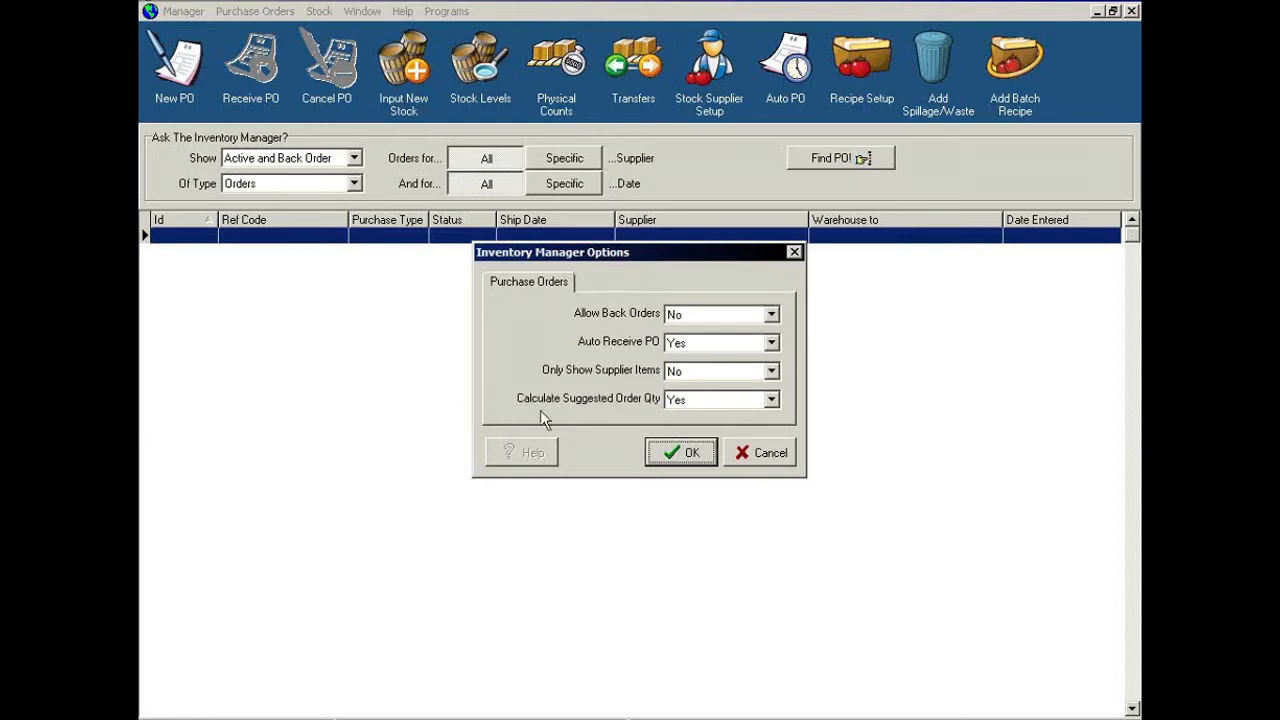
{"action": "mouse_move", "coordinate": [622, 377]}
{"action": "mouse_move", "coordinate": [687, 407]}
{"action": "left_click", "coordinate": [762, 453]}
{"action": "left_click", "coordinate": [184, 12]}
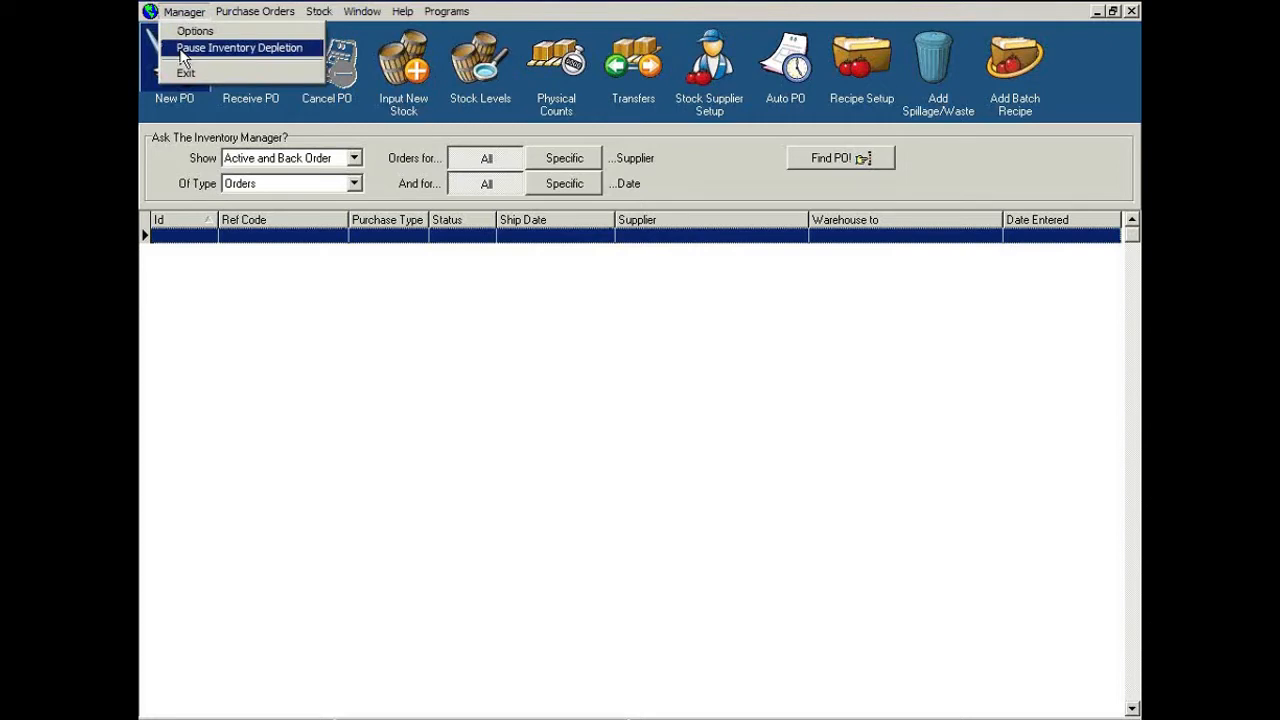
{"action": "mouse_move", "coordinate": [238, 20]}
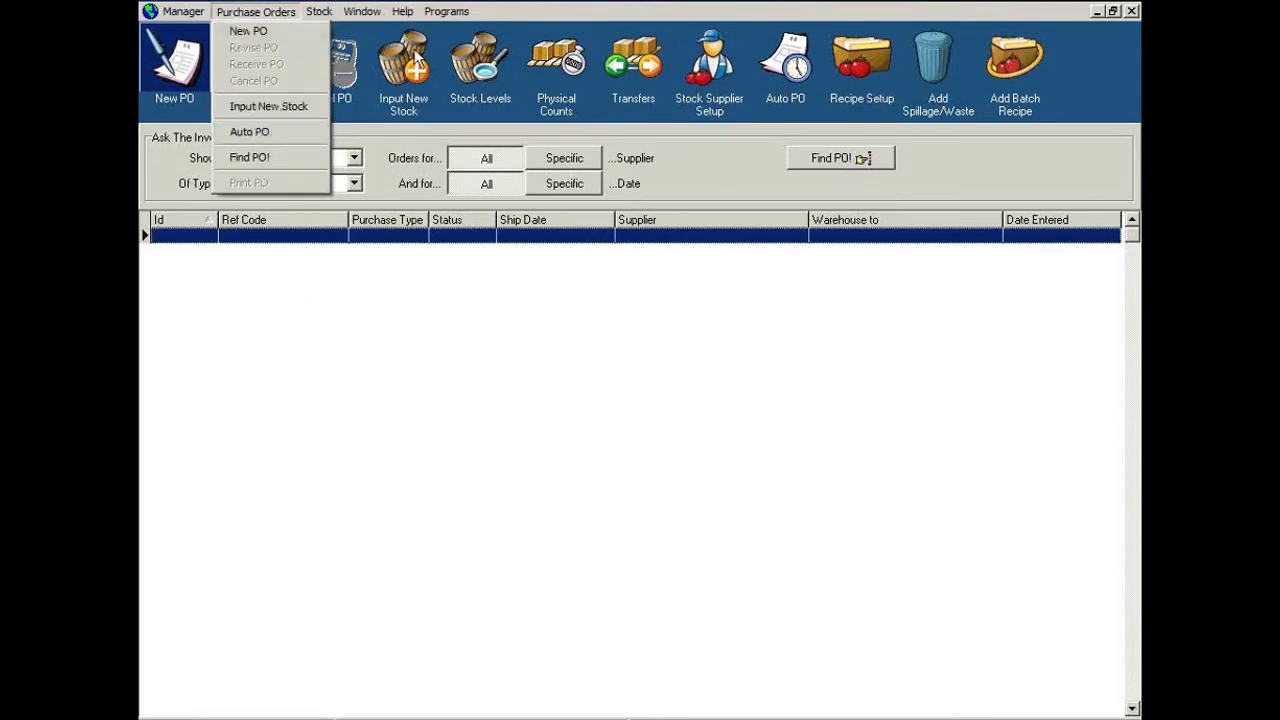
{"action": "mouse_move", "coordinate": [322, 16]}
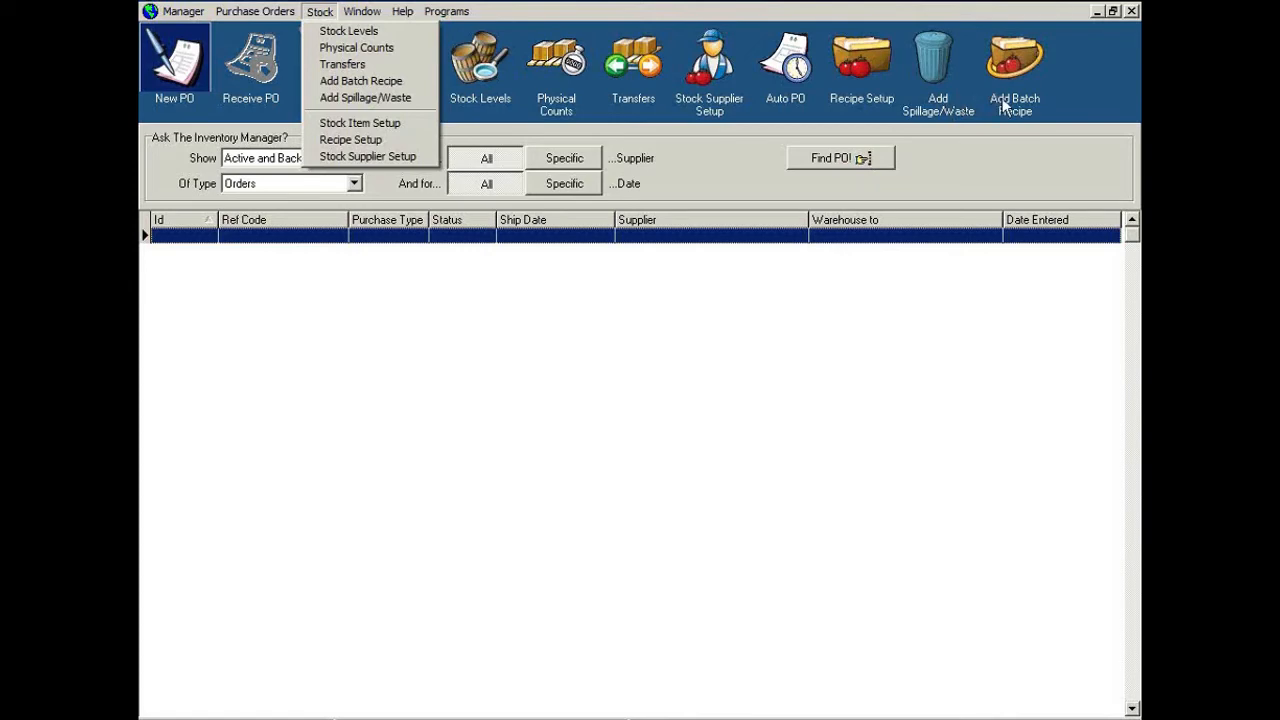
- Open toolbar customization, look through the available Inventory actions, and close it without changing the toolbar
{"action": "right_click", "coordinate": [1068, 75]}
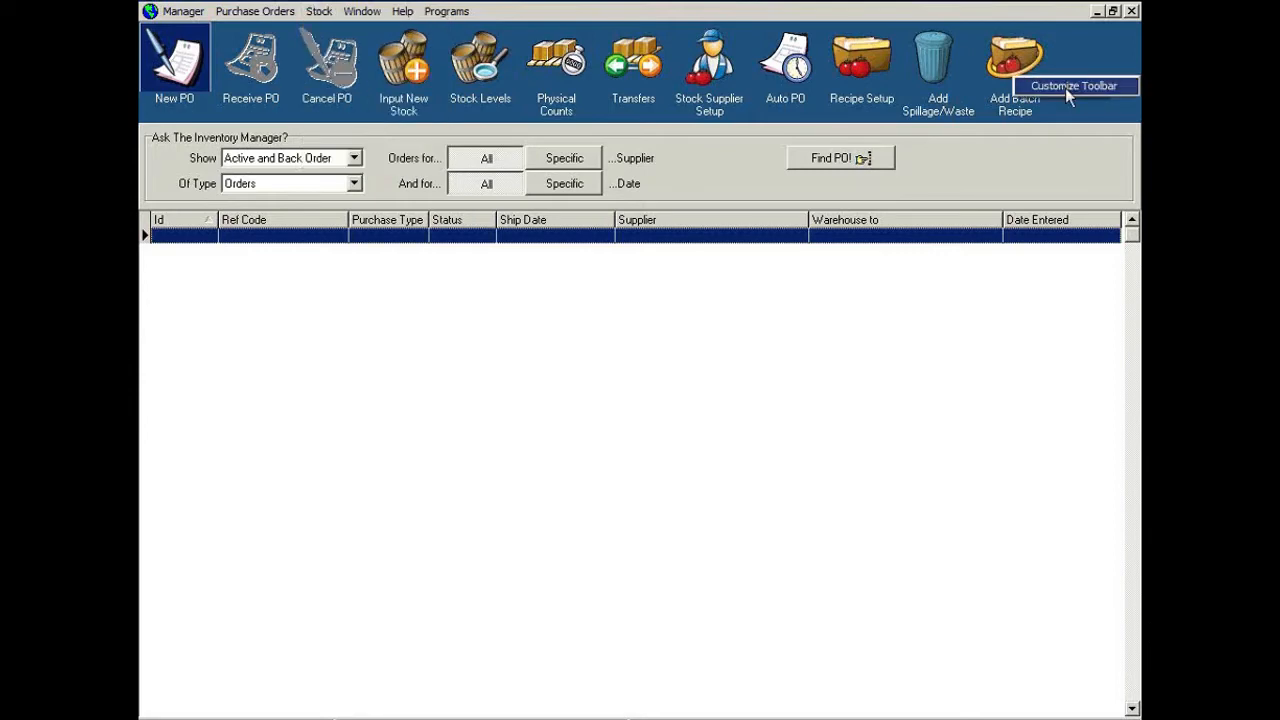
{"action": "left_click", "coordinate": [1065, 88]}
{"action": "left_click_drag", "start_coordinate": [795, 273], "coordinate": [808, 340]}
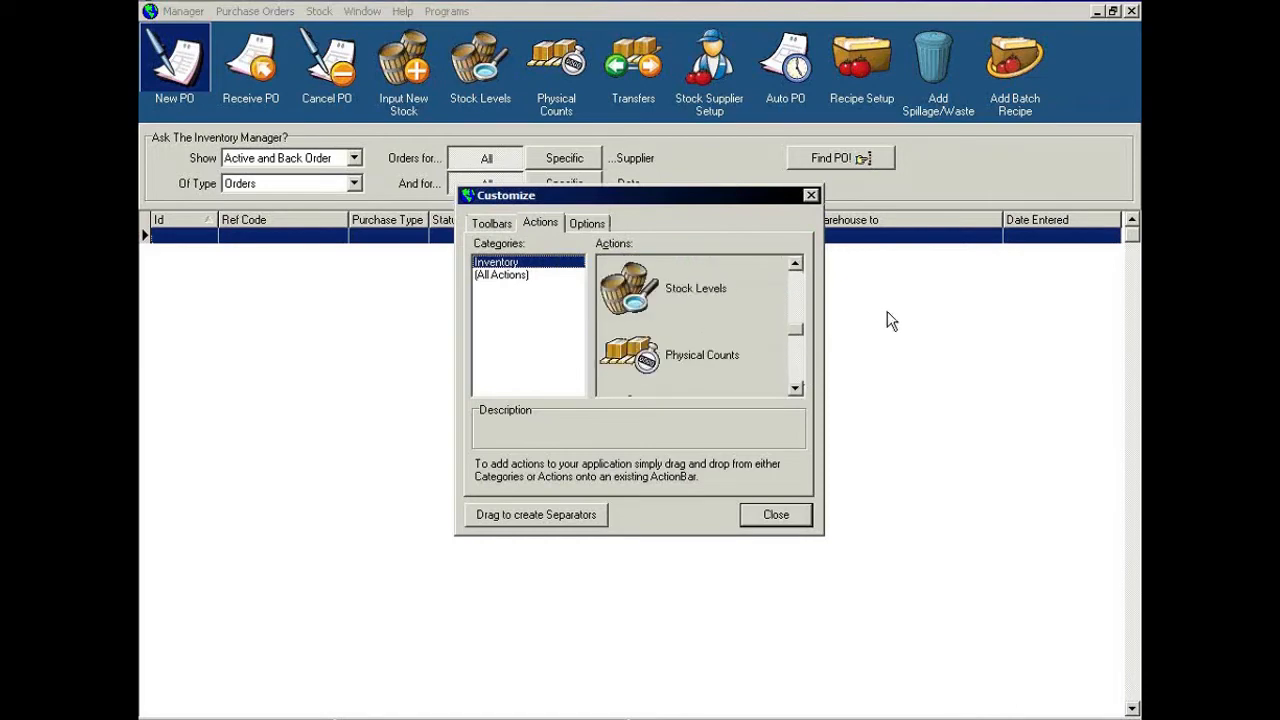
{"action": "left_click", "coordinate": [783, 518]}
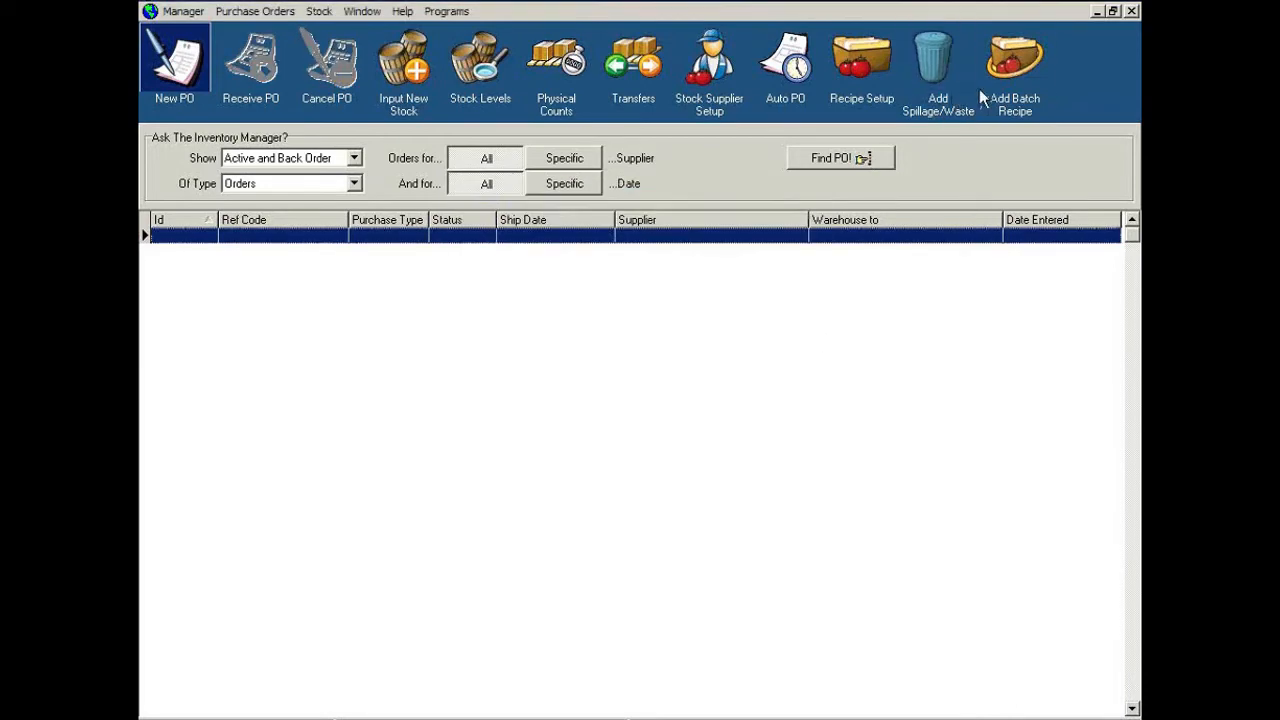
{"action": "left_click", "coordinate": [361, 12]}
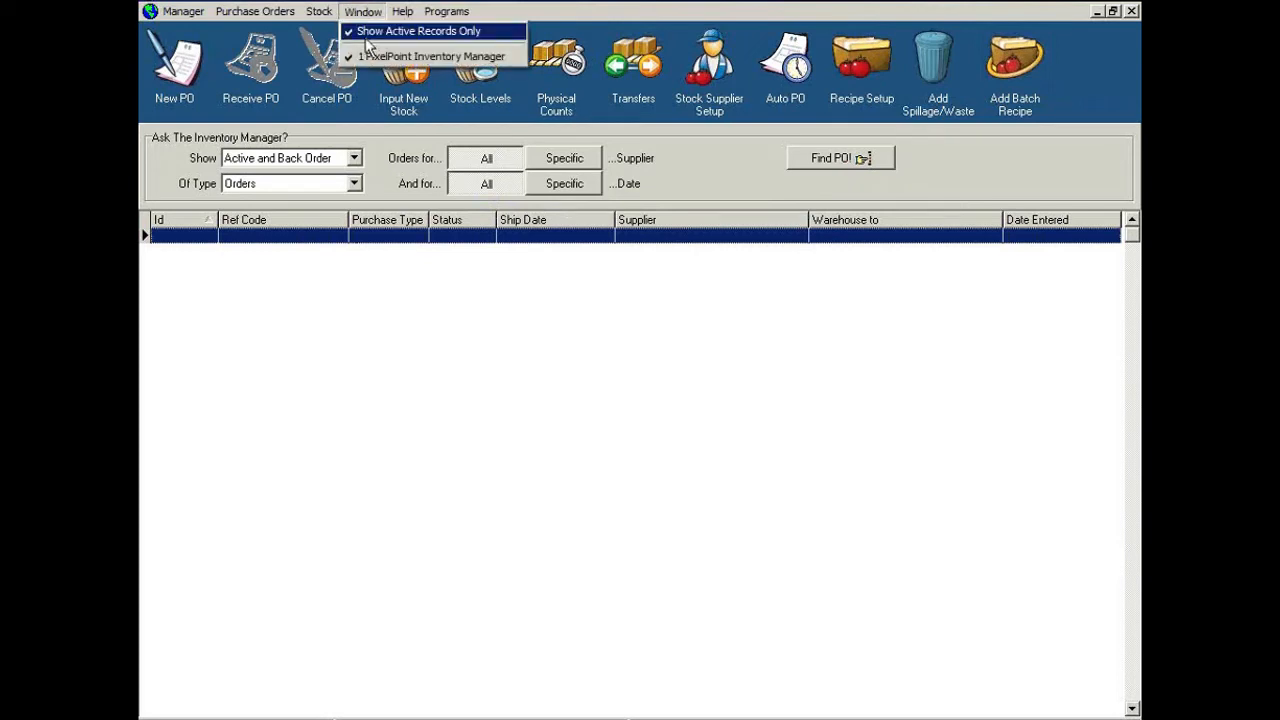
{"action": "mouse_move", "coordinate": [406, 14]}
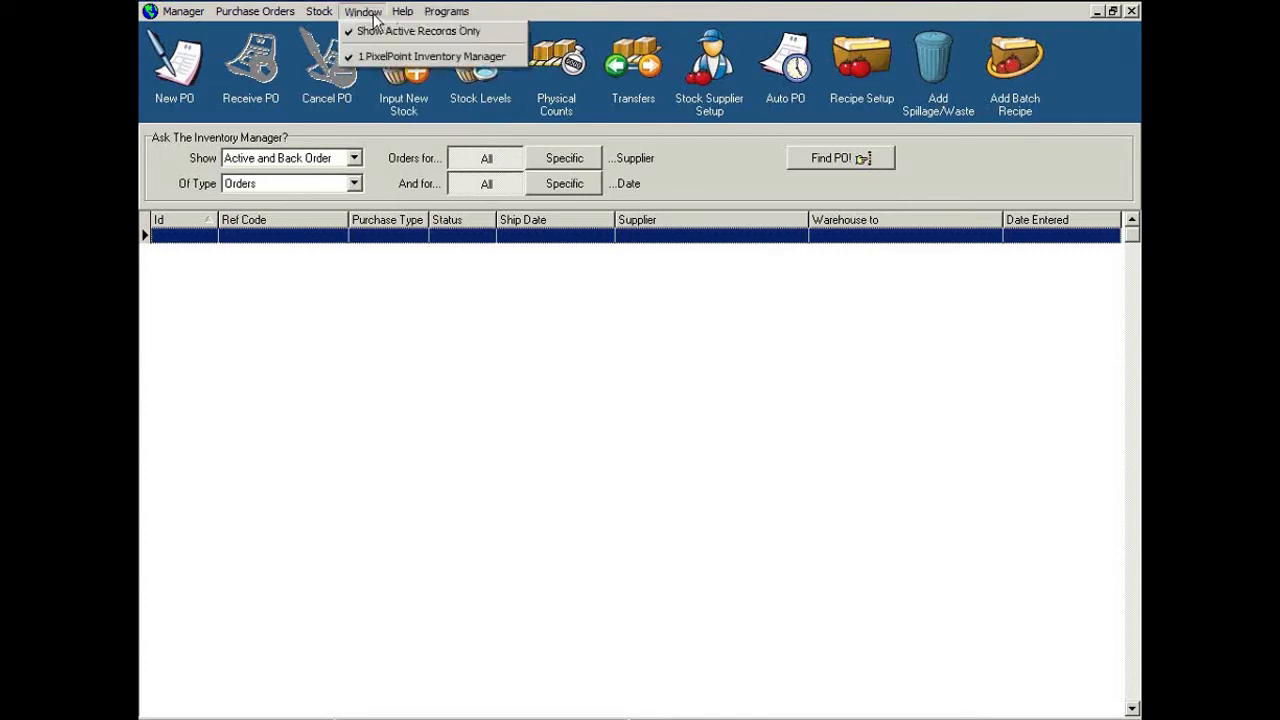
{"action": "left_click", "coordinate": [328, 364]}
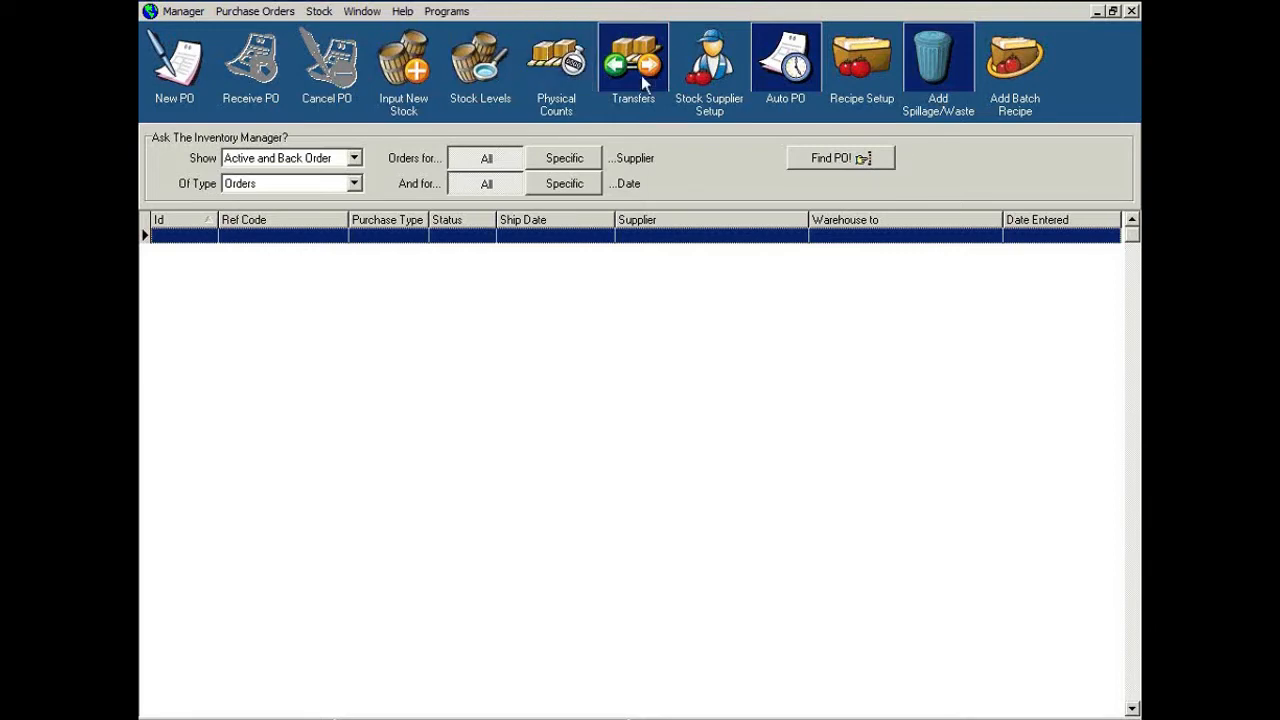
- View the Stock Supplier Setup form and the Auto PO order settings, closing each without changes
{"action": "left_click", "coordinate": [707, 80]}
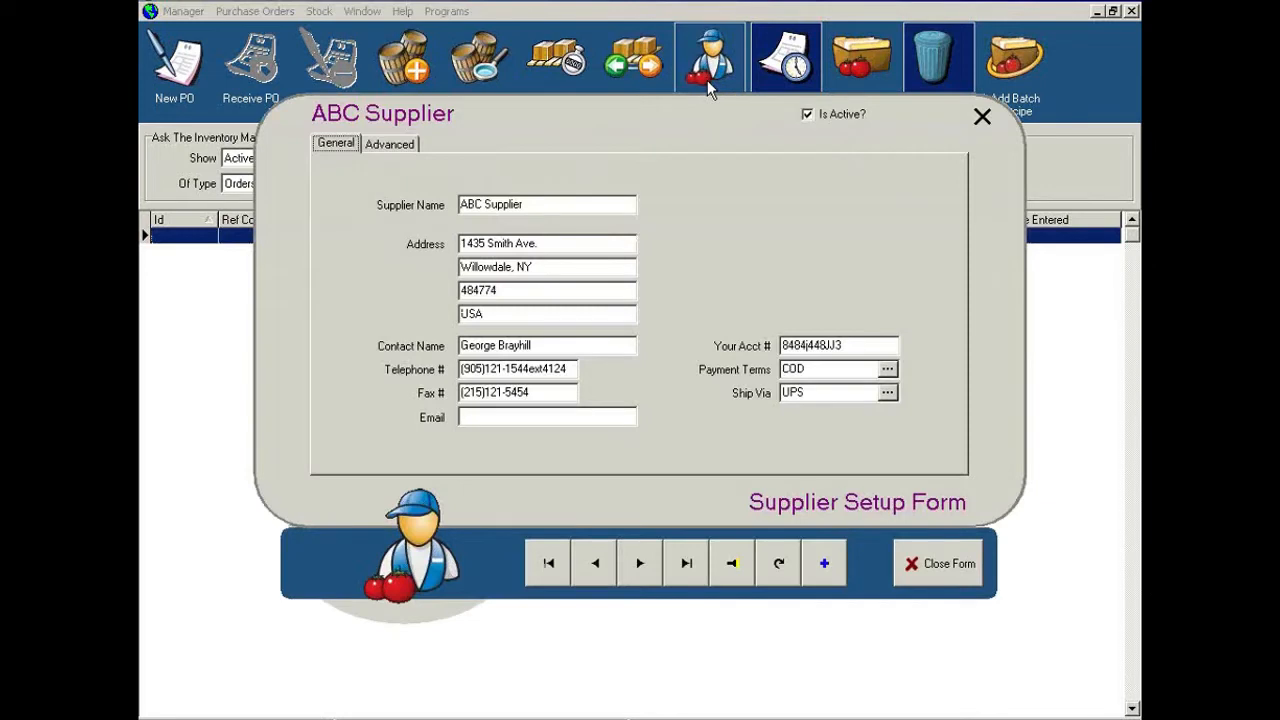
{"action": "left_click", "coordinate": [943, 563]}
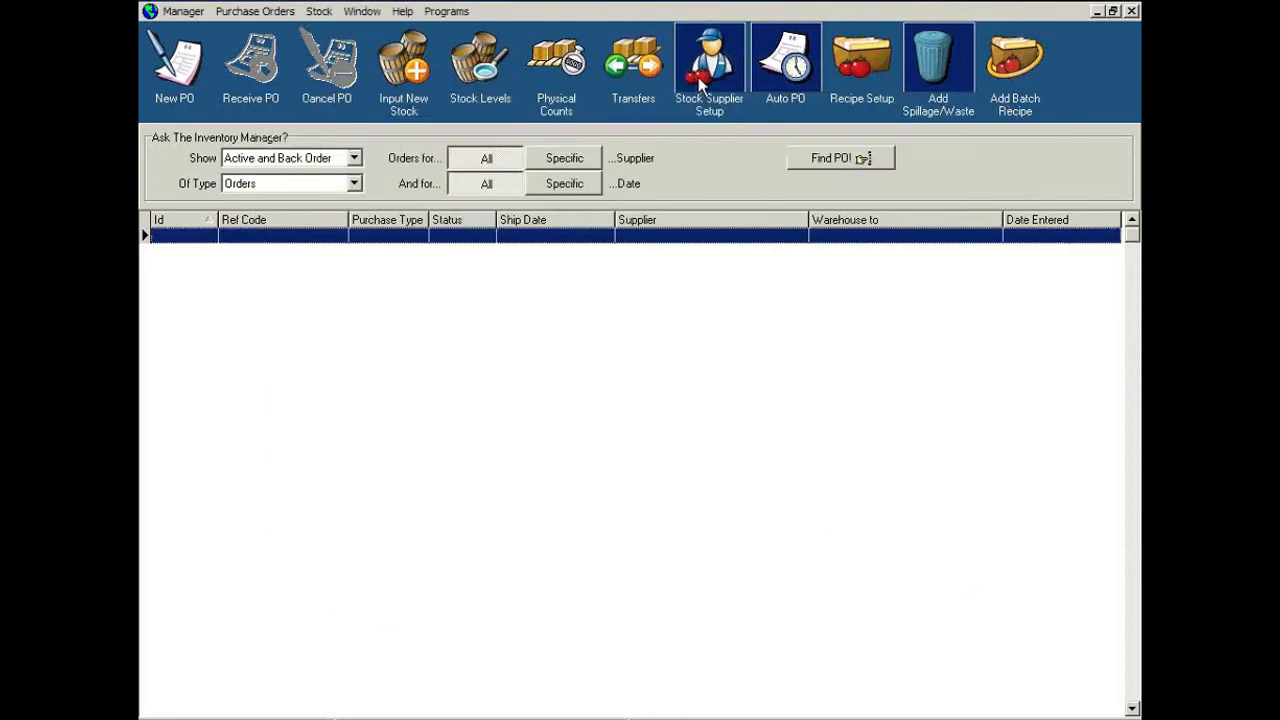
{"action": "left_click", "coordinate": [787, 80]}
{"action": "left_click", "coordinate": [757, 534]}
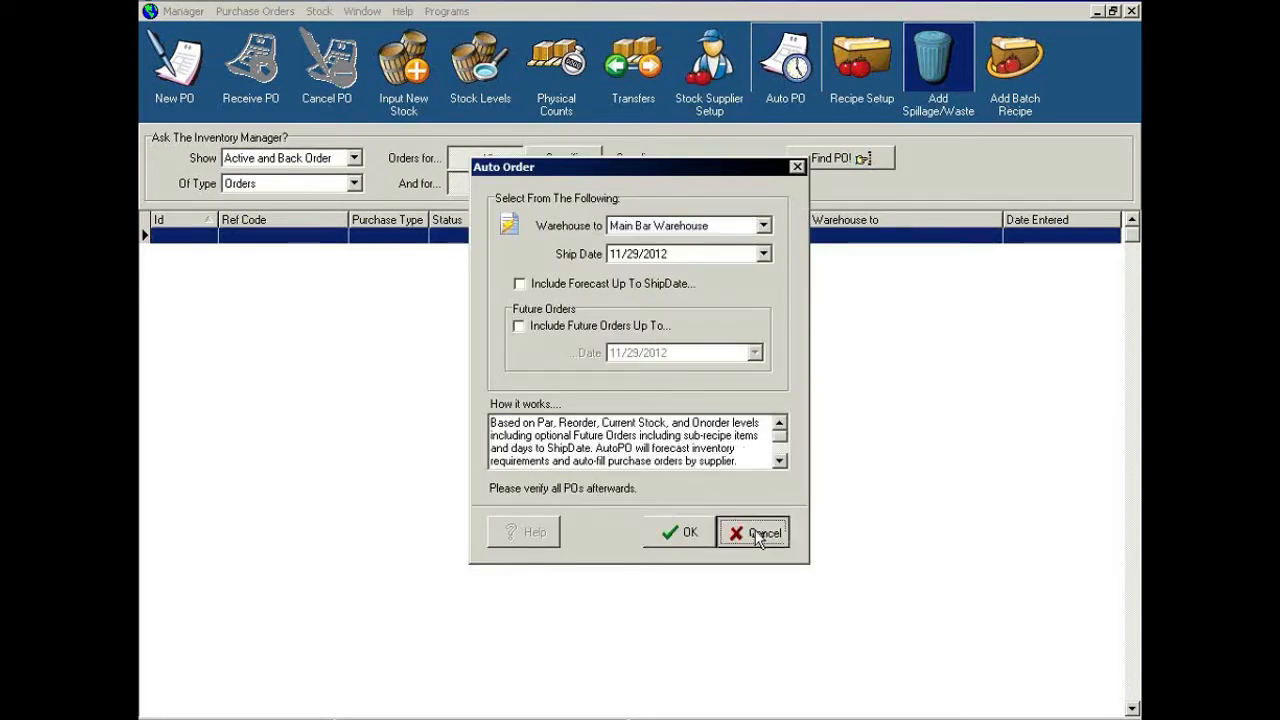
- Open Recipe Setup, view the Corn Chowder recipe's ingredients and costs, and close the window
{"action": "left_click", "coordinate": [862, 70]}
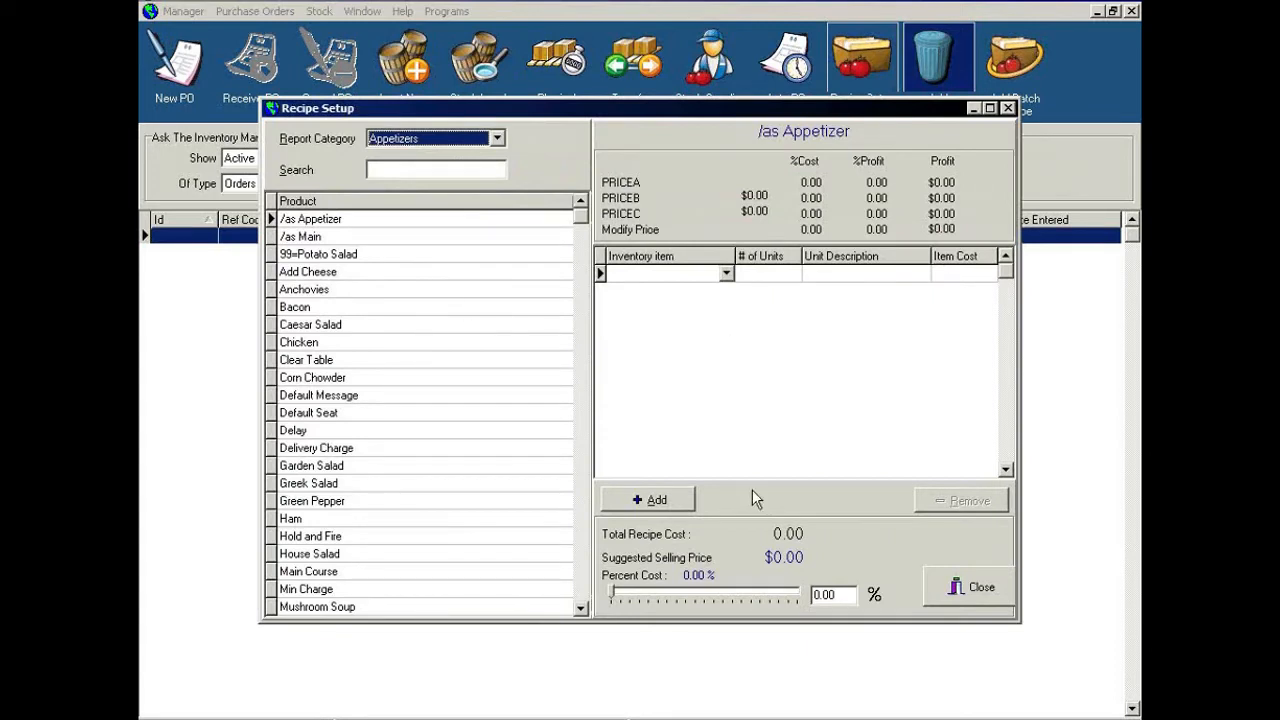
{"action": "left_click", "coordinate": [345, 378]}
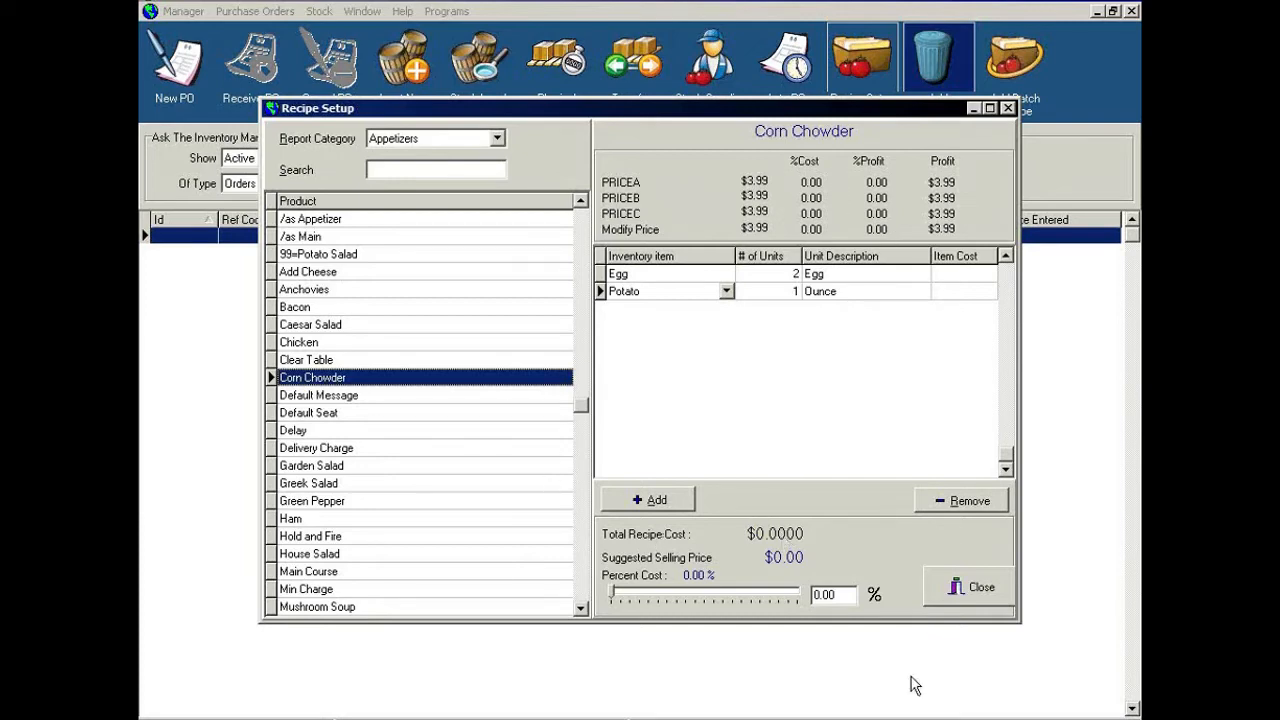
{"action": "left_click", "coordinate": [960, 595]}
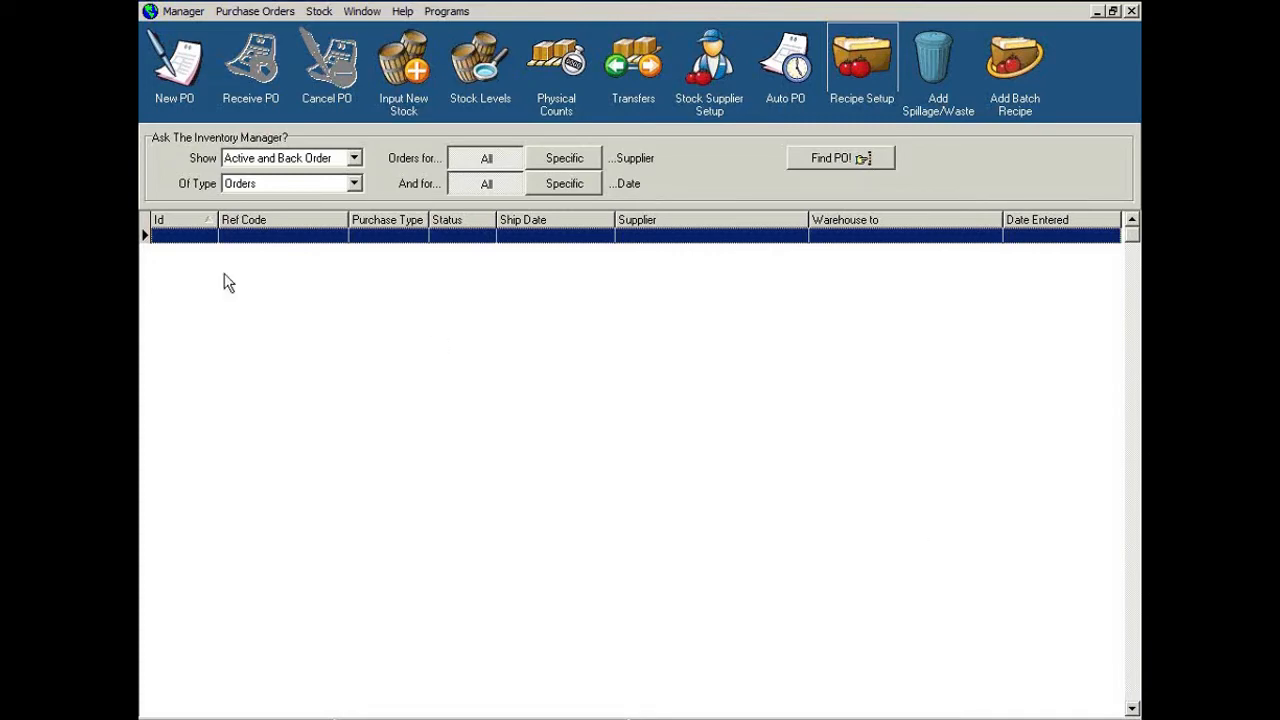
- View the available order status and order type filter choices, leaving Active and Back Order and Orders selected
{"action": "left_click", "coordinate": [354, 159]}
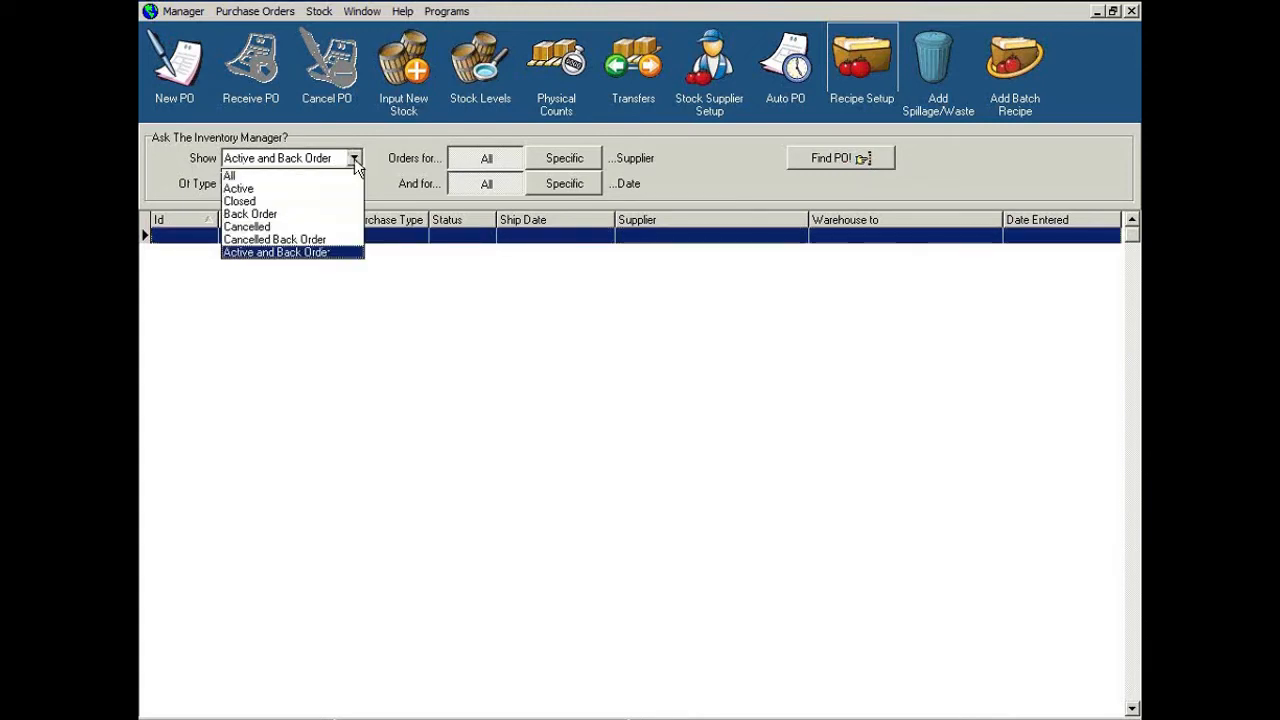
{"action": "left_click", "coordinate": [354, 158]}
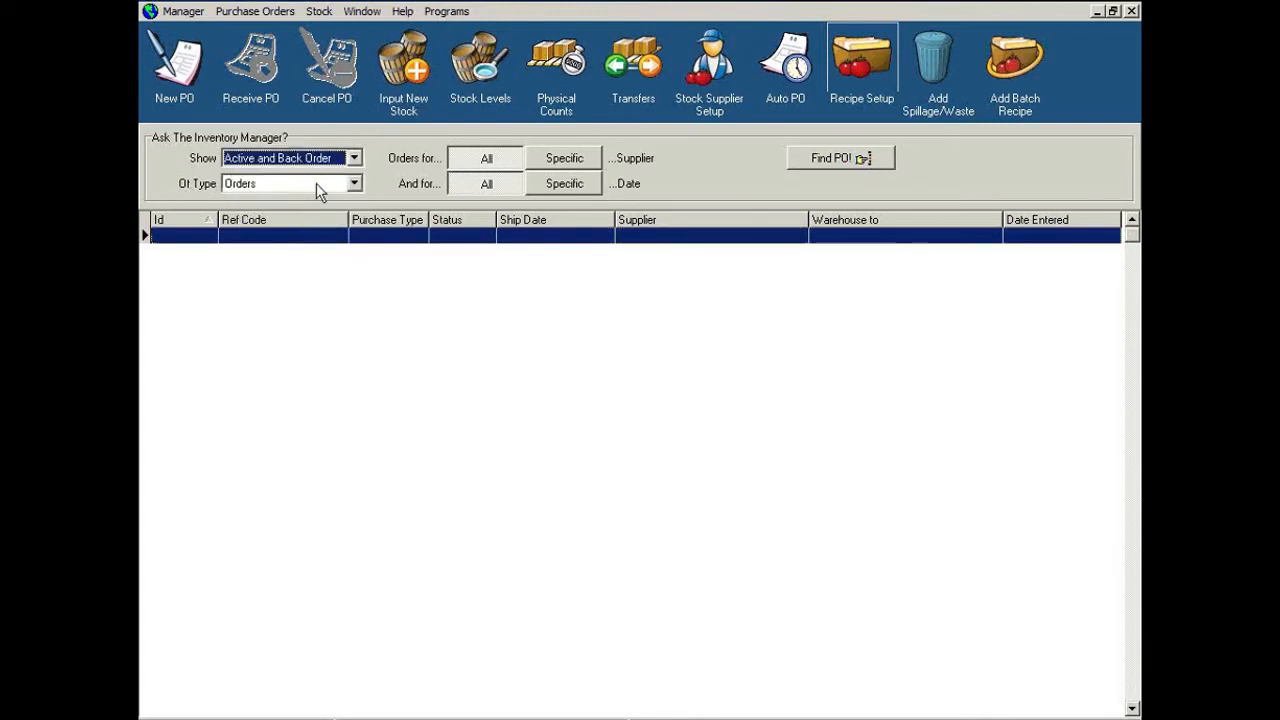
{"action": "left_click", "coordinate": [354, 184]}
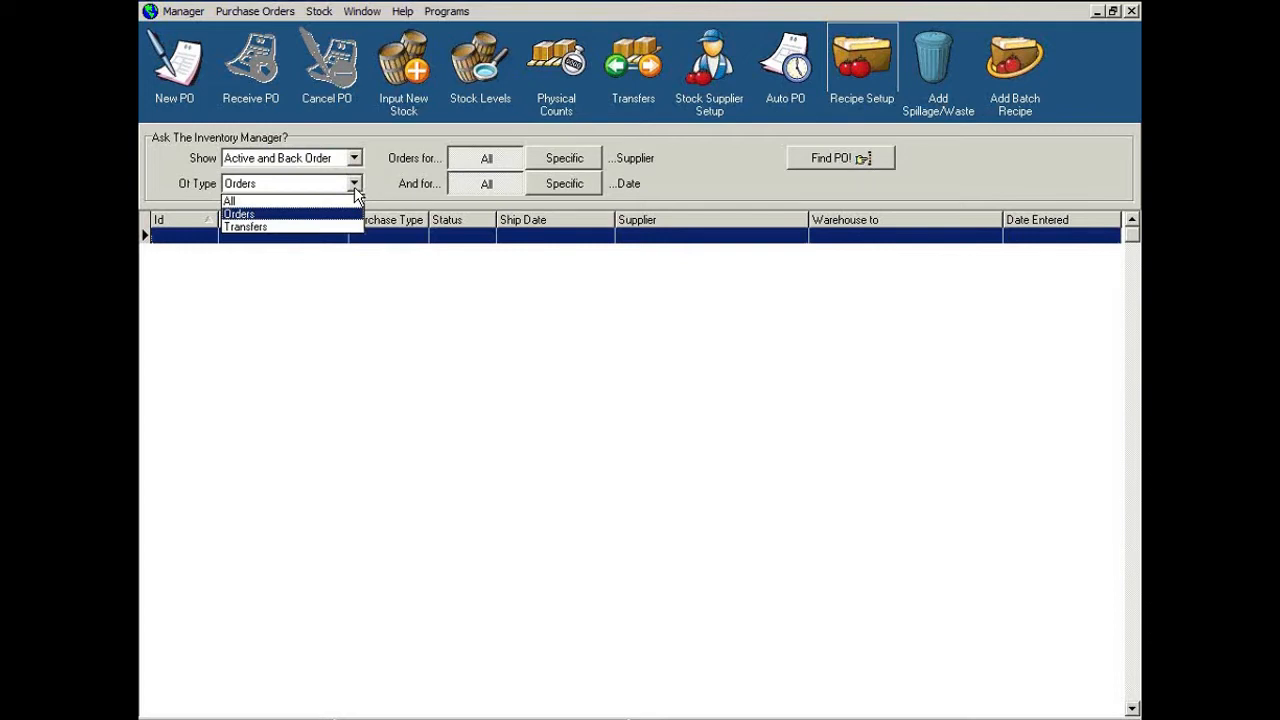
{"action": "left_click", "coordinate": [354, 186]}
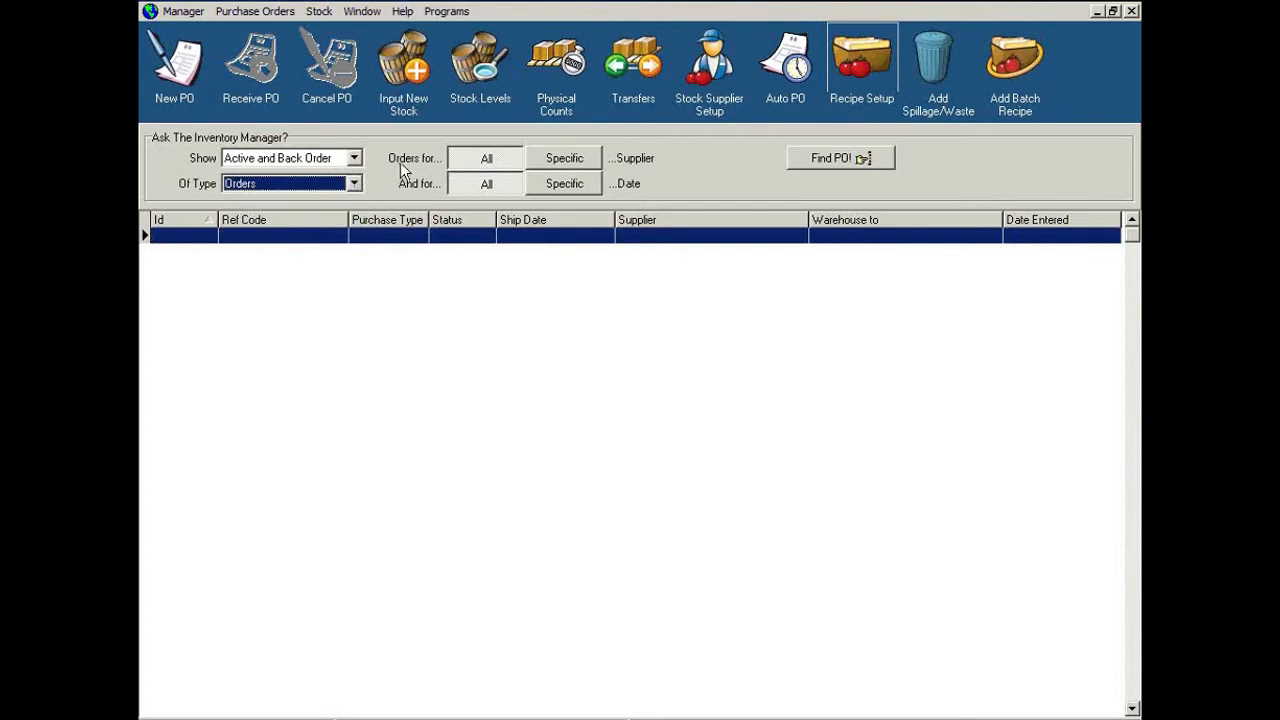
- Open the specific supplier and specific date filters for the order list, dismissing each selection dialog
{"action": "left_click", "coordinate": [585, 158]}
{"action": "left_click", "coordinate": [840, 546]}
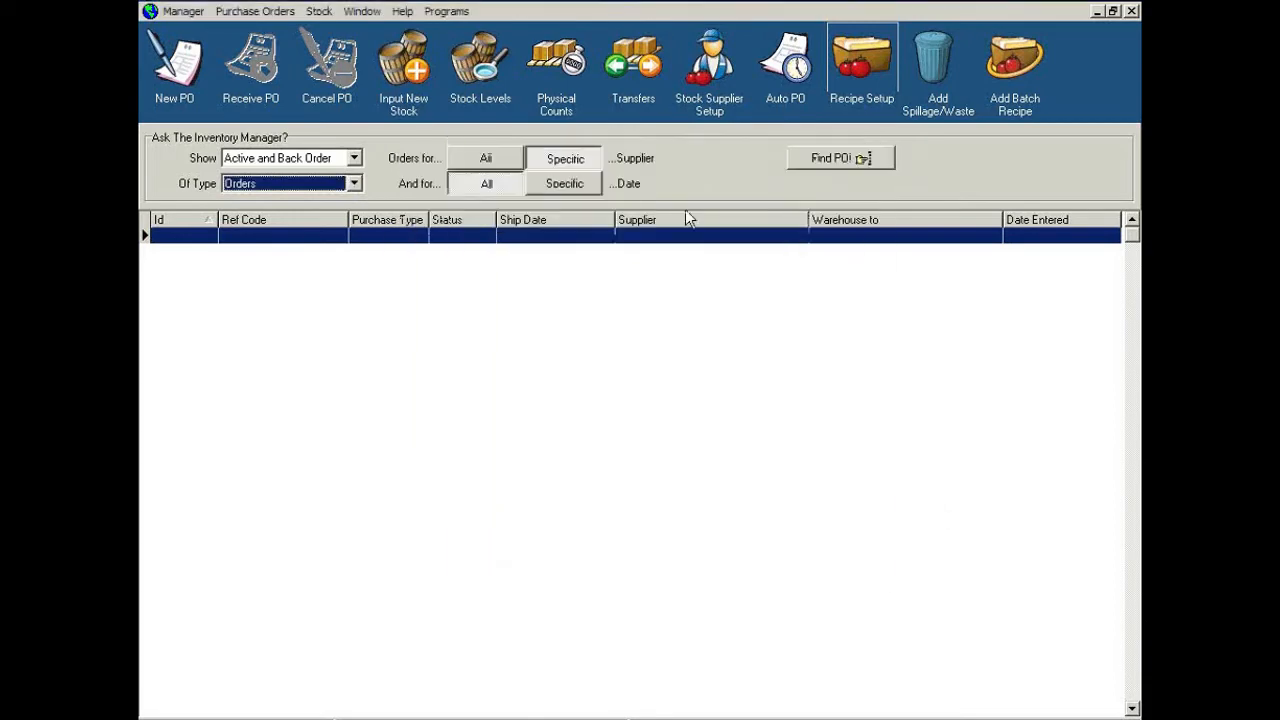
{"action": "left_click", "coordinate": [577, 188]}
{"action": "left_click", "coordinate": [680, 494]}
- Open the purchase order search by PO number and cancel it without searching
{"action": "left_click", "coordinate": [833, 158]}
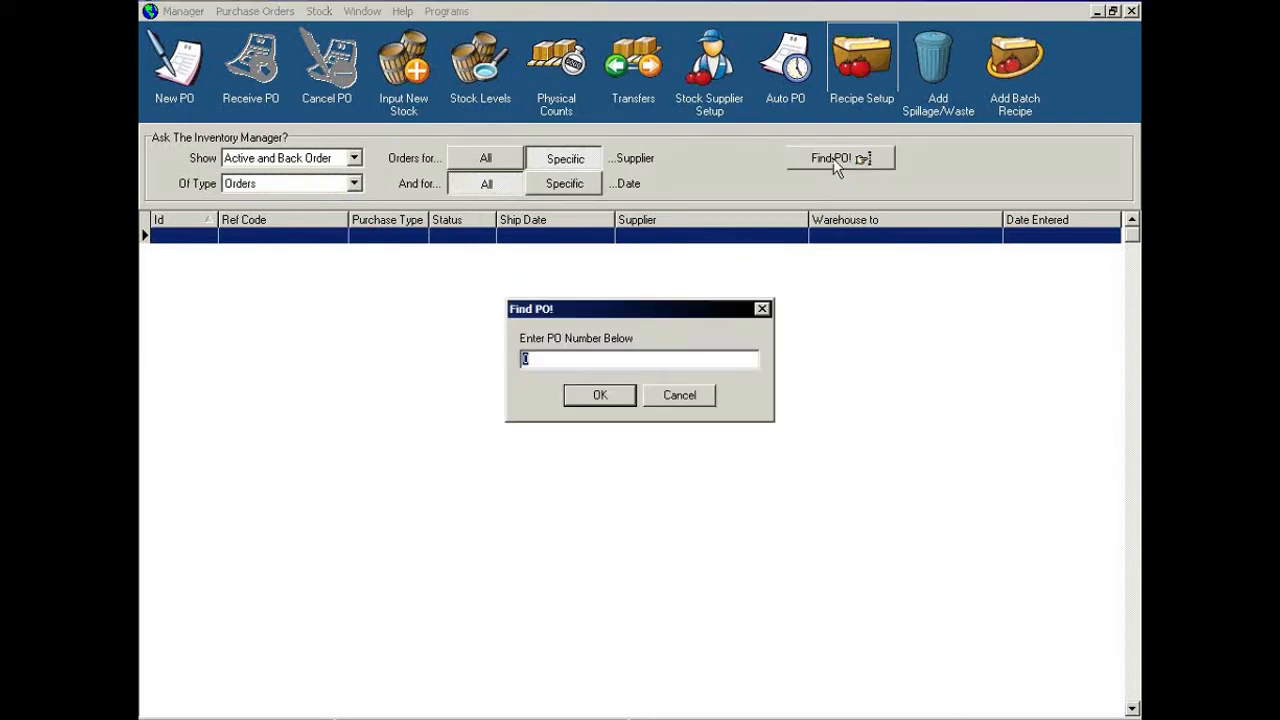
{"action": "left_click", "coordinate": [697, 397]}
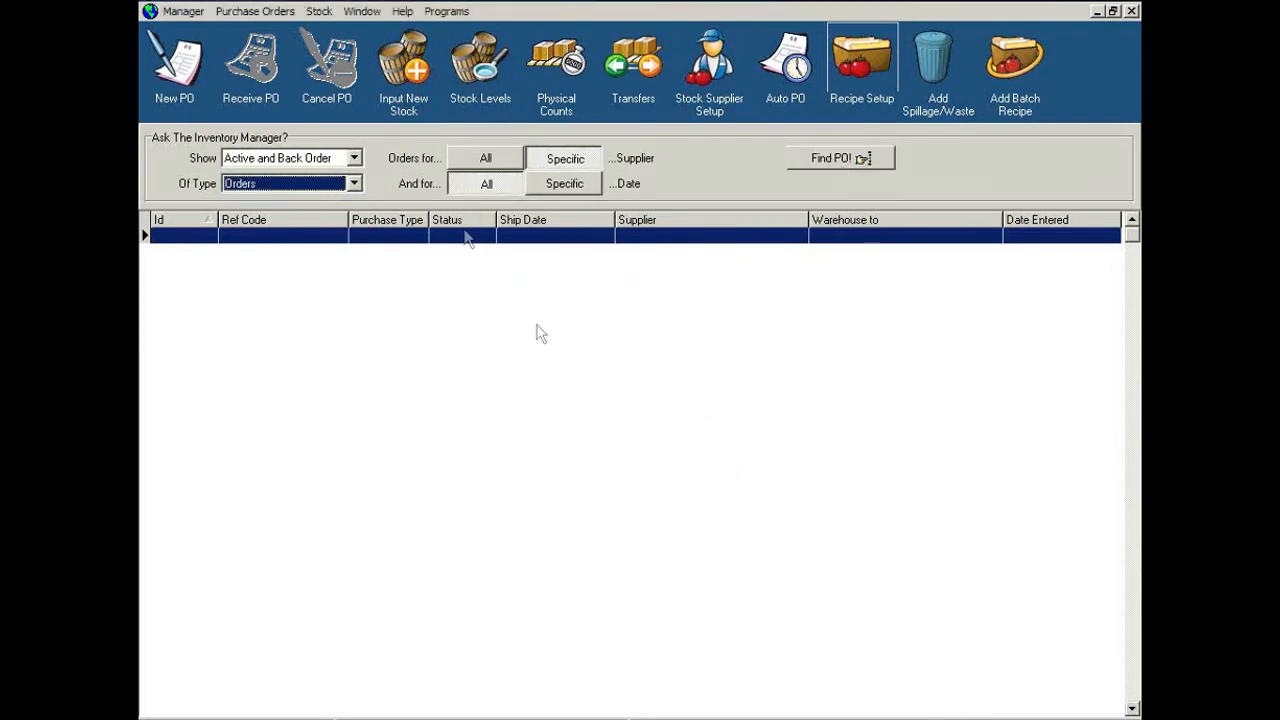
- Set the purchase order list's status filter to show All orders
{"action": "left_click", "coordinate": [353, 160]}
{"action": "left_click", "coordinate": [311, 172]}
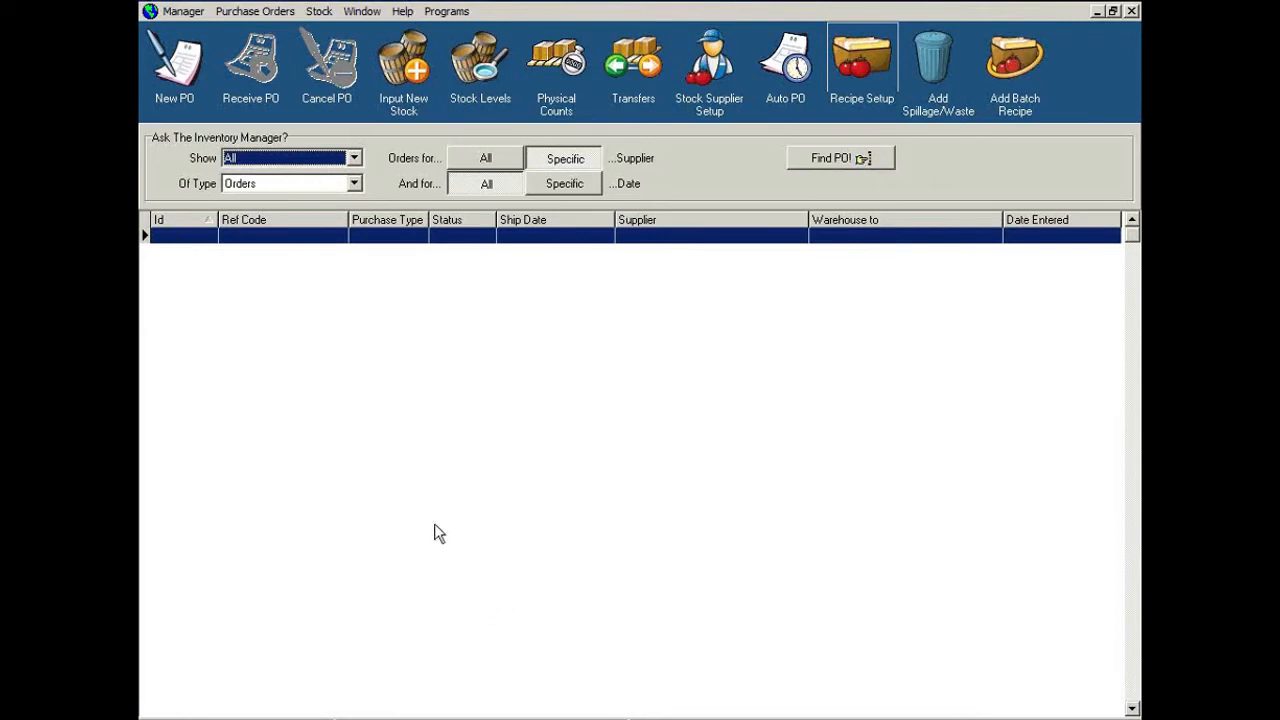
{"action": "left_click", "coordinate": [222, 298]}
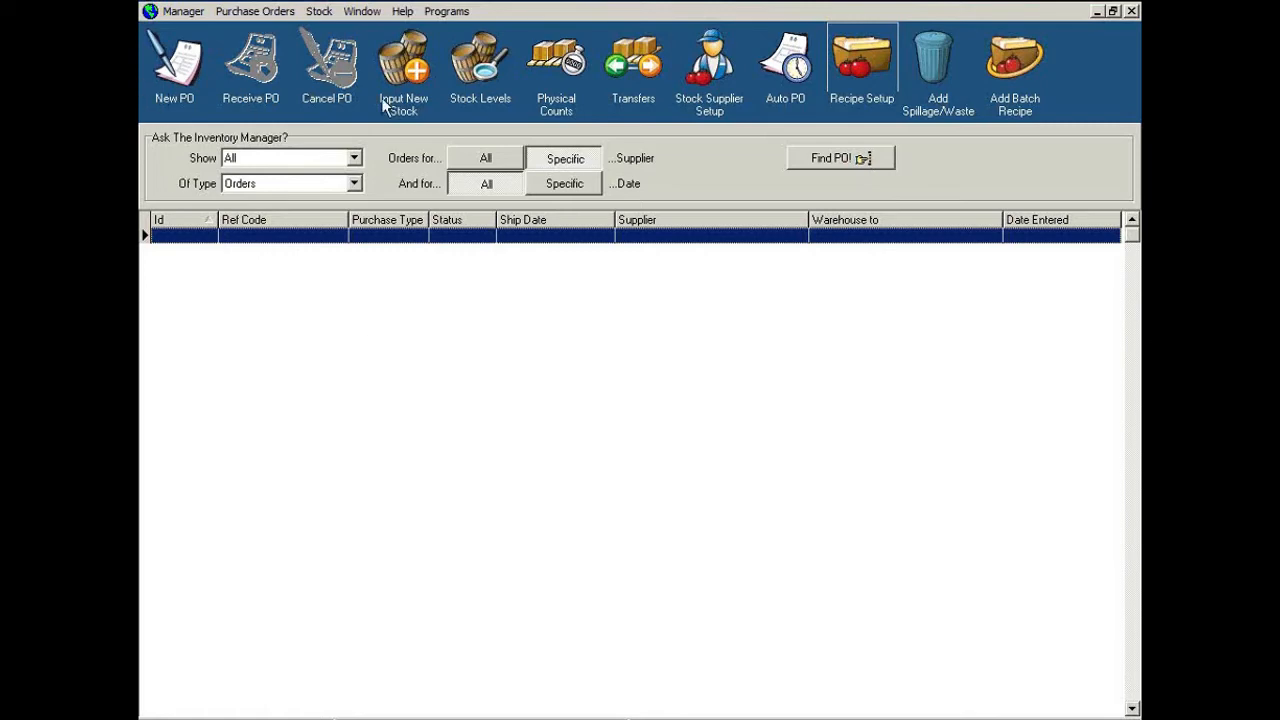
- Start a new stock input order from ABC Supplier, delivered to WareHouse General
{"action": "left_click", "coordinate": [417, 85]}
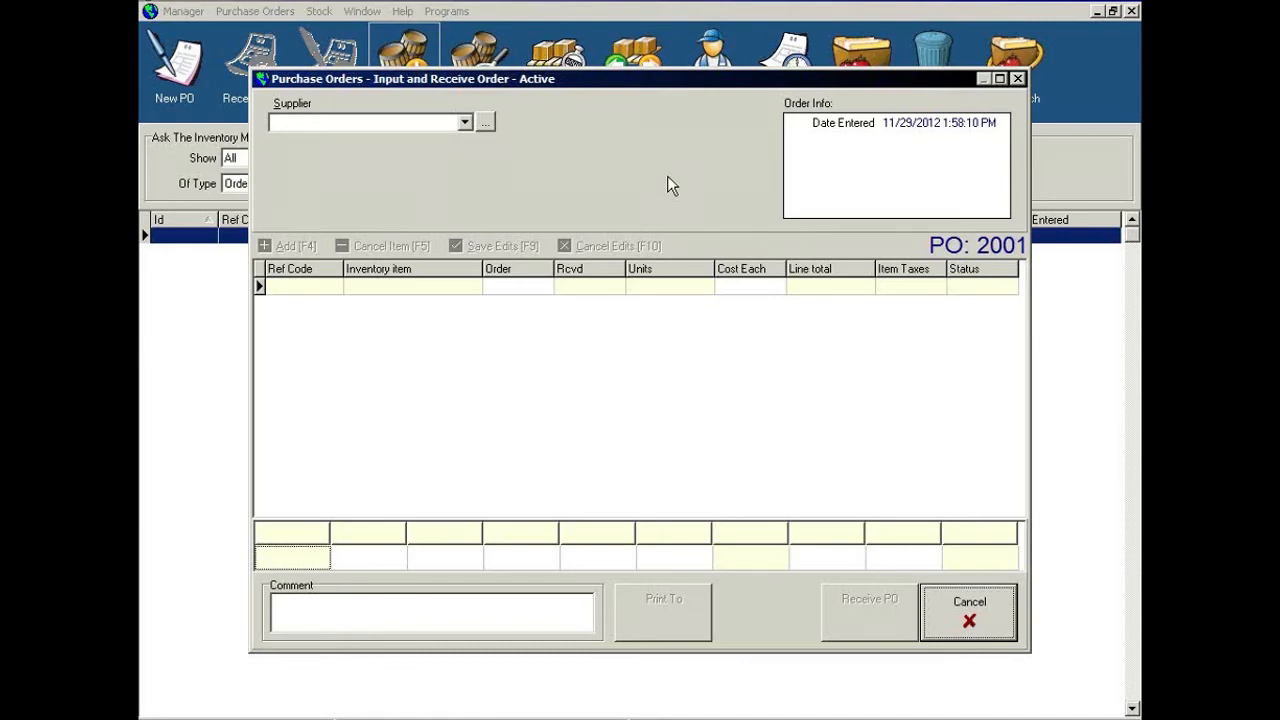
{"action": "left_click", "coordinate": [464, 124]}
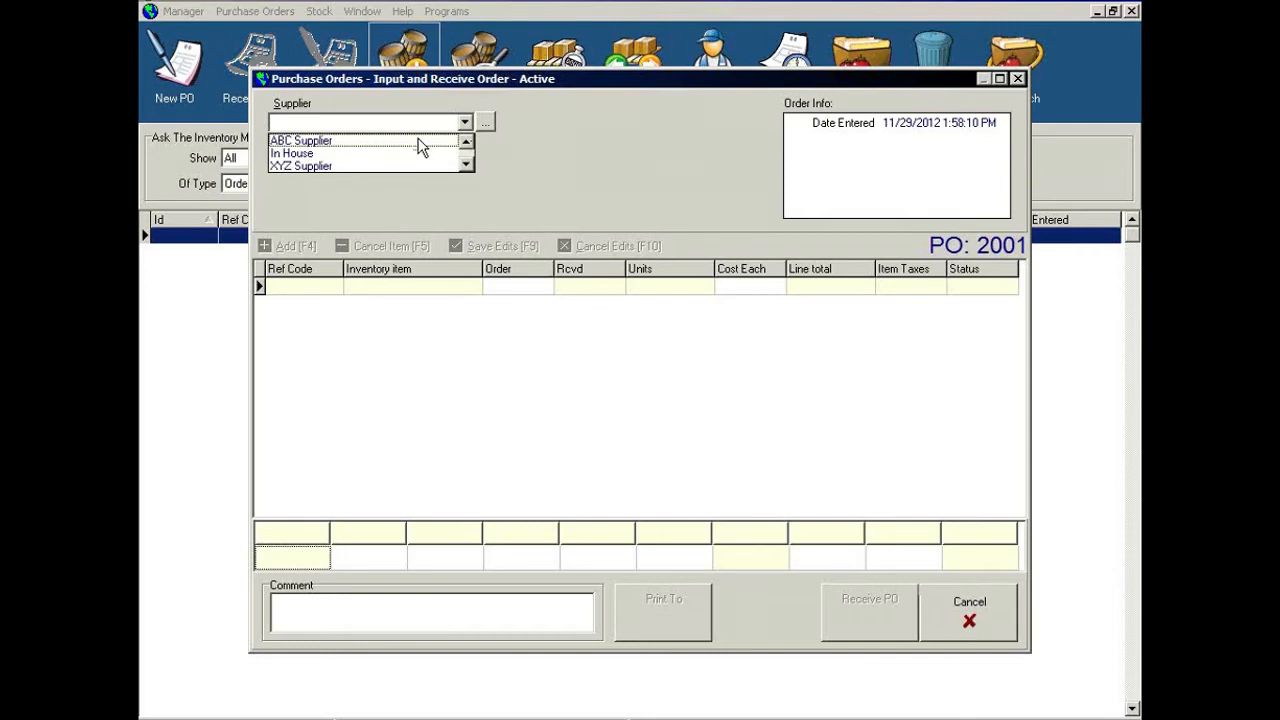
{"action": "left_click", "coordinate": [419, 141]}
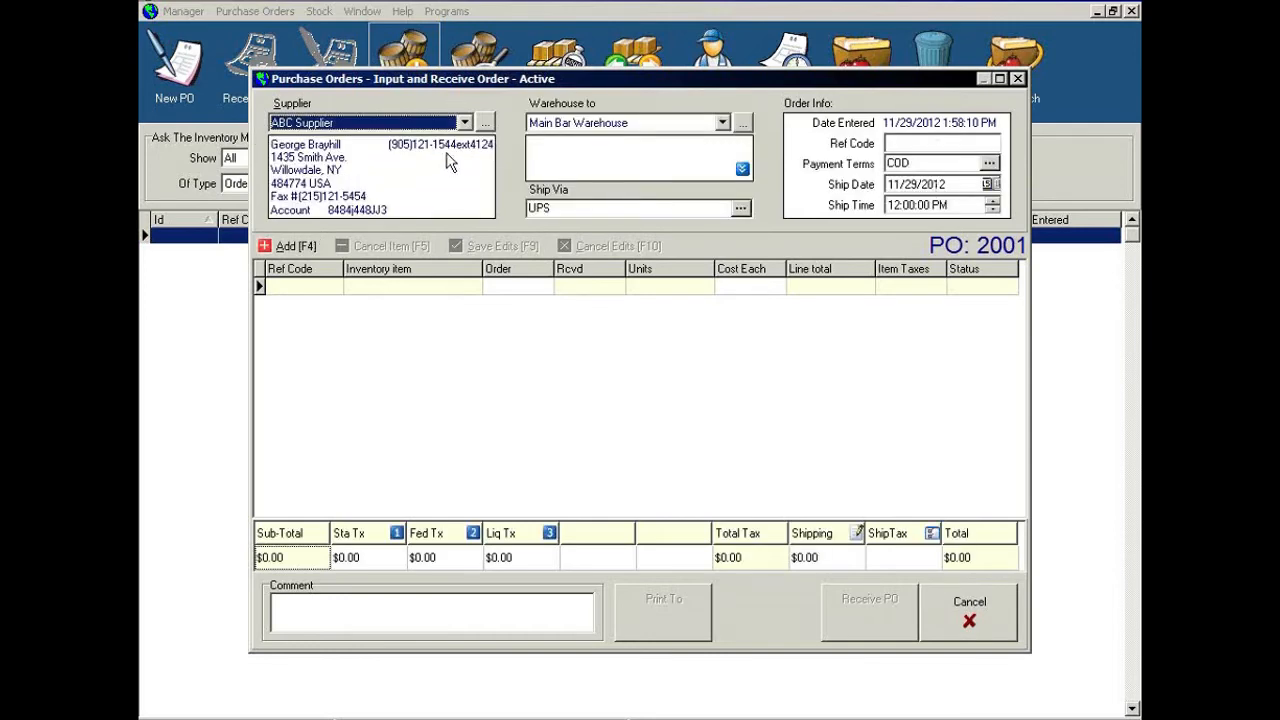
{"action": "left_click", "coordinate": [656, 122]}
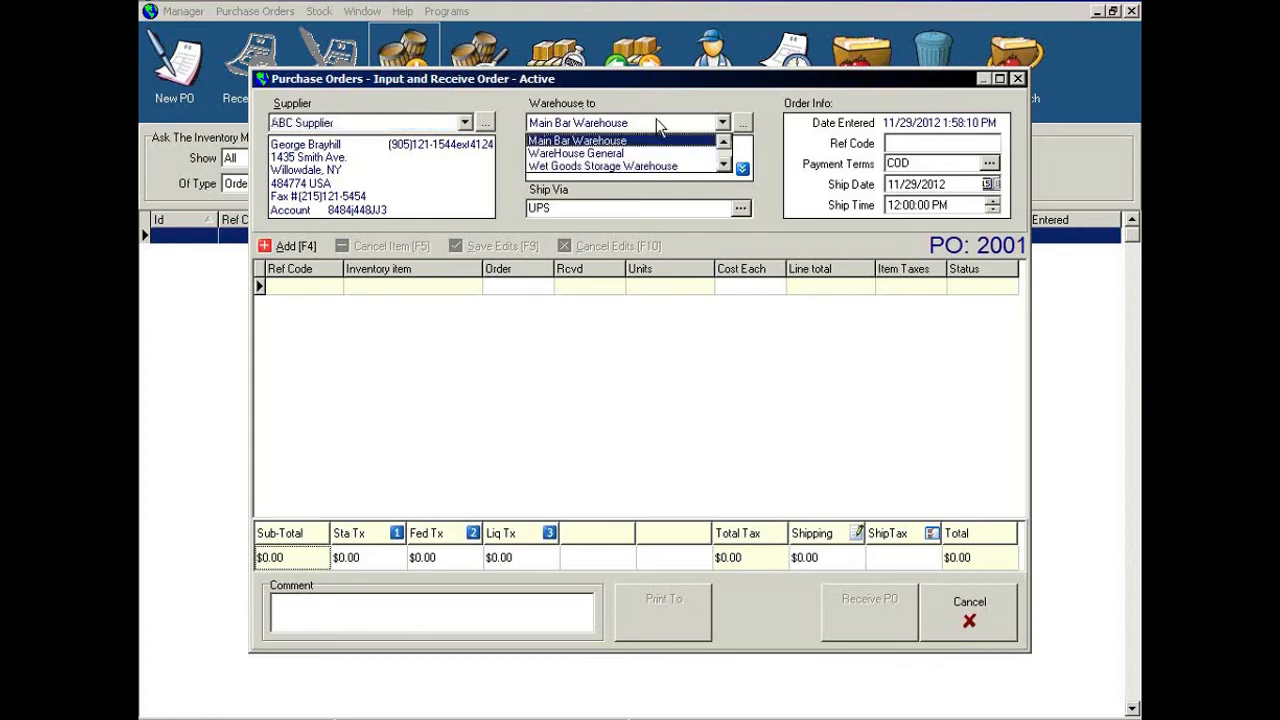
{"action": "left_click", "coordinate": [630, 153]}
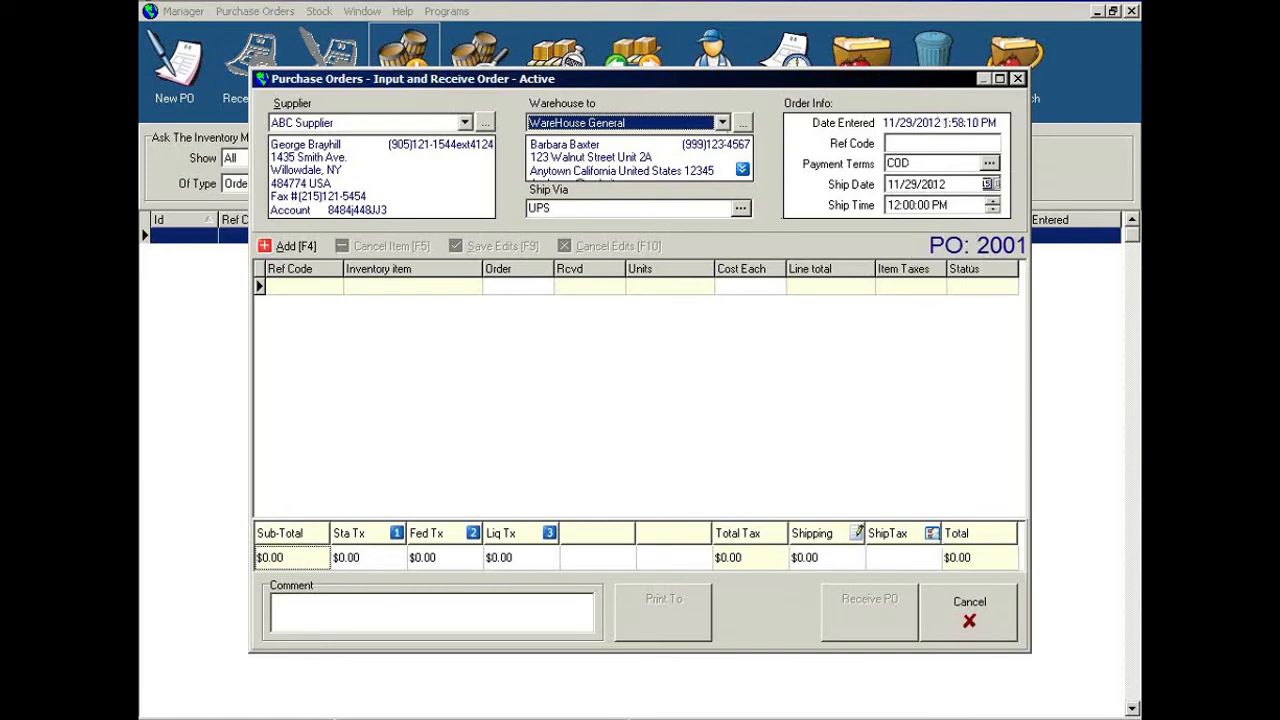
- Add the Egg item to the order with a quantity of 3 crates
{"action": "left_click", "coordinate": [287, 250]}
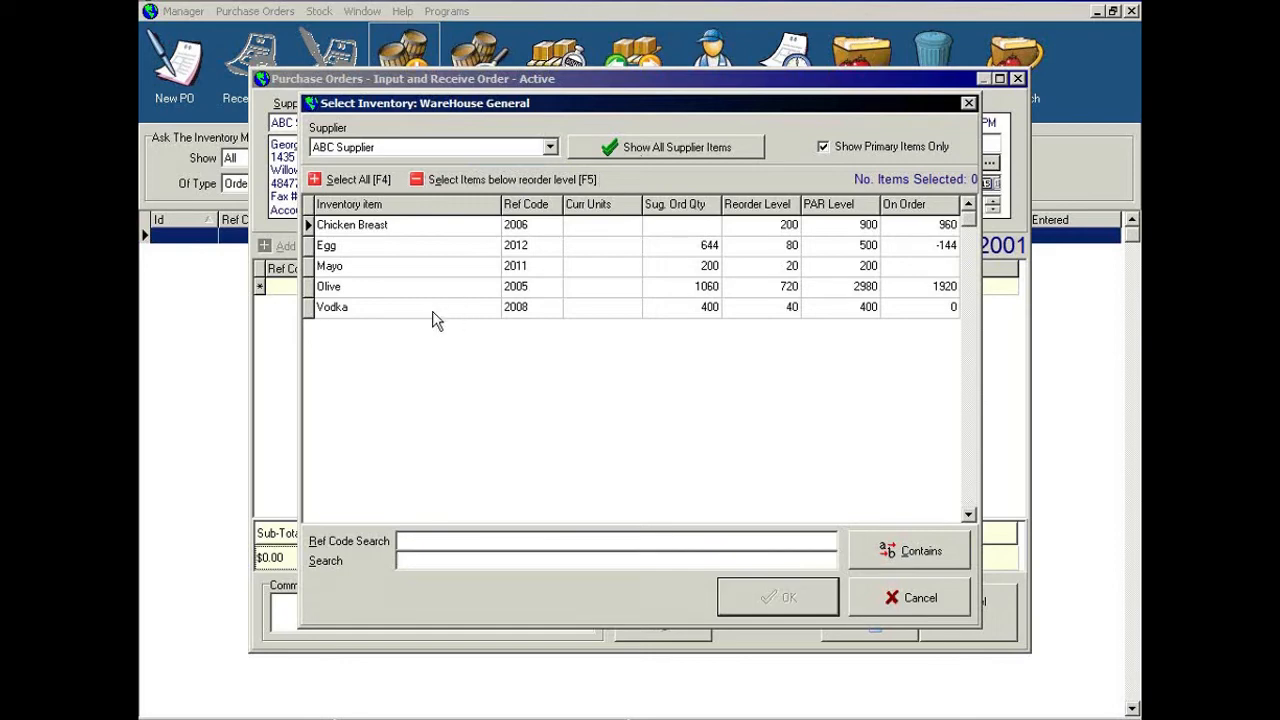
{"action": "left_click", "coordinate": [388, 250]}
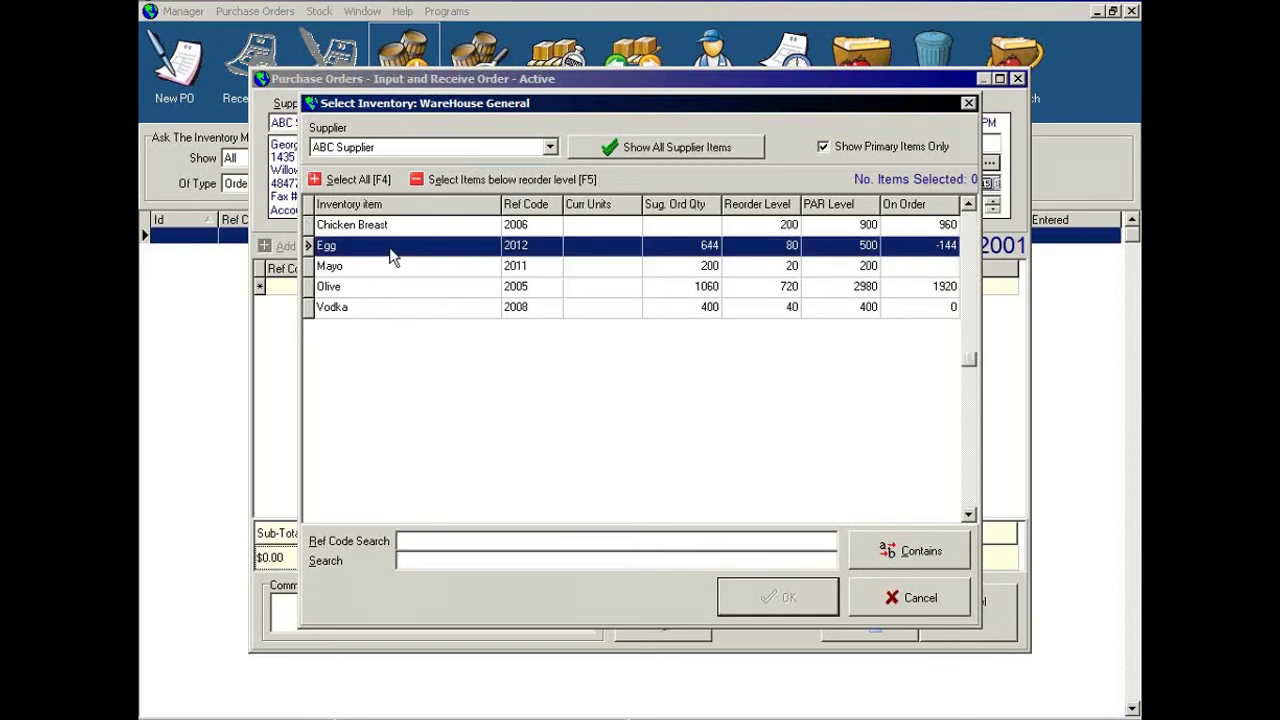
{"action": "left_click", "coordinate": [766, 600]}
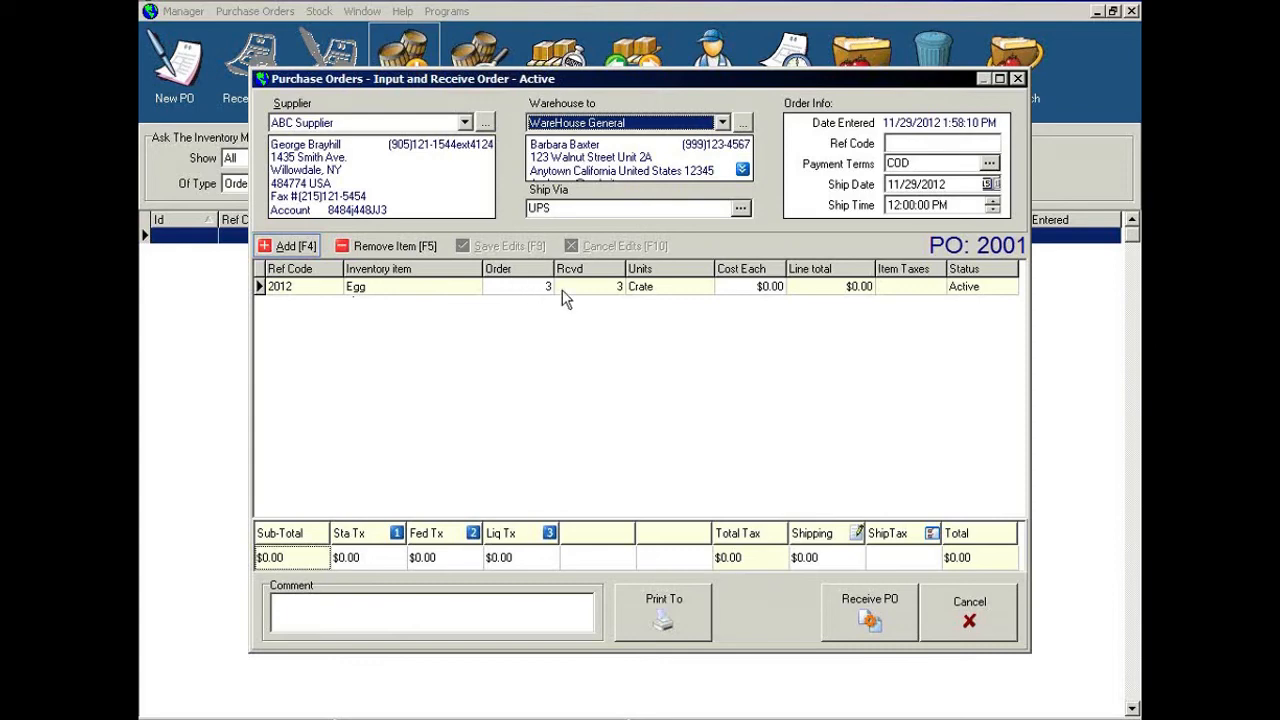
- Set the Egg line's order quantity to 5 crates
{"action": "left_click", "coordinate": [533, 288]}
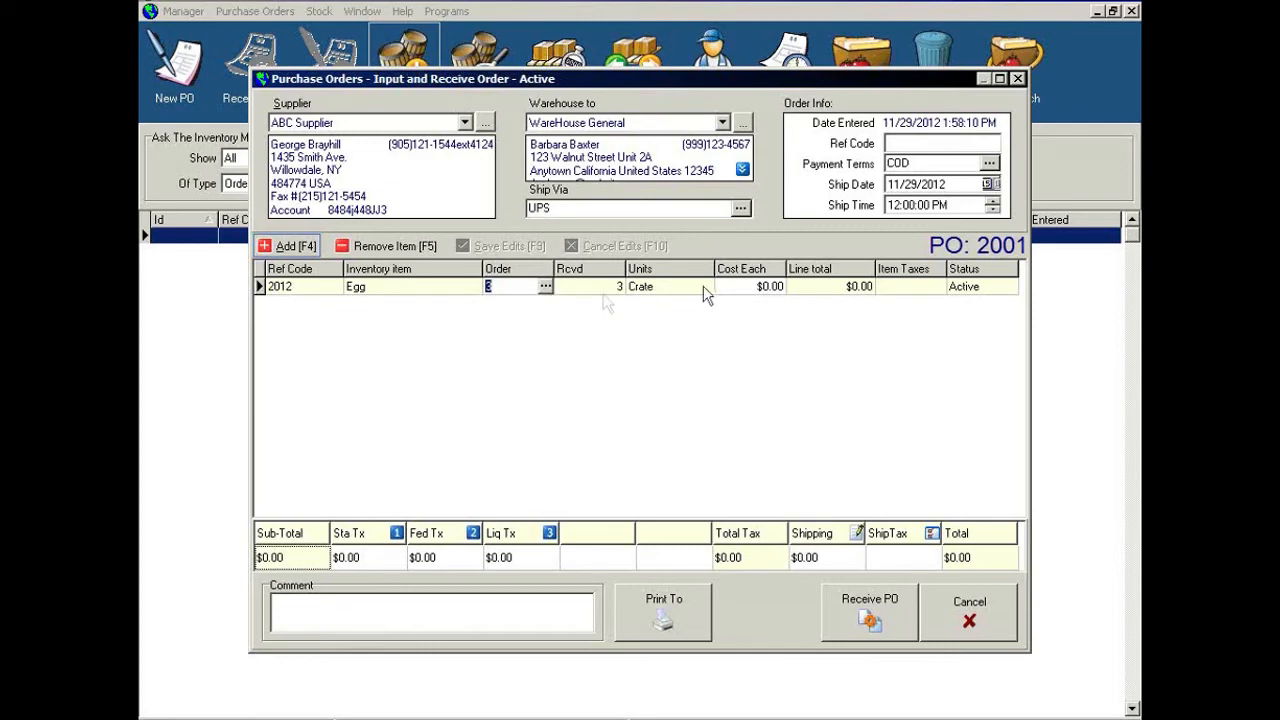
{"action": "left_click", "coordinate": [543, 287]}
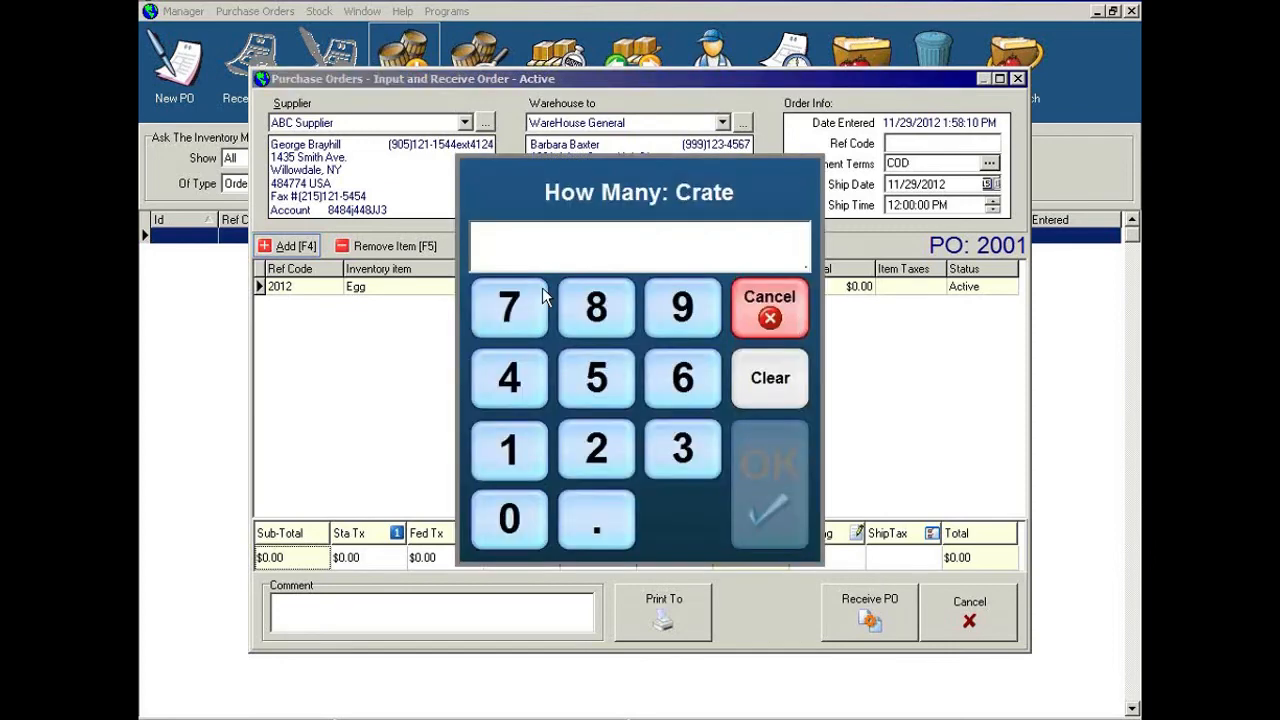
{"action": "left_click", "coordinate": [612, 382]}
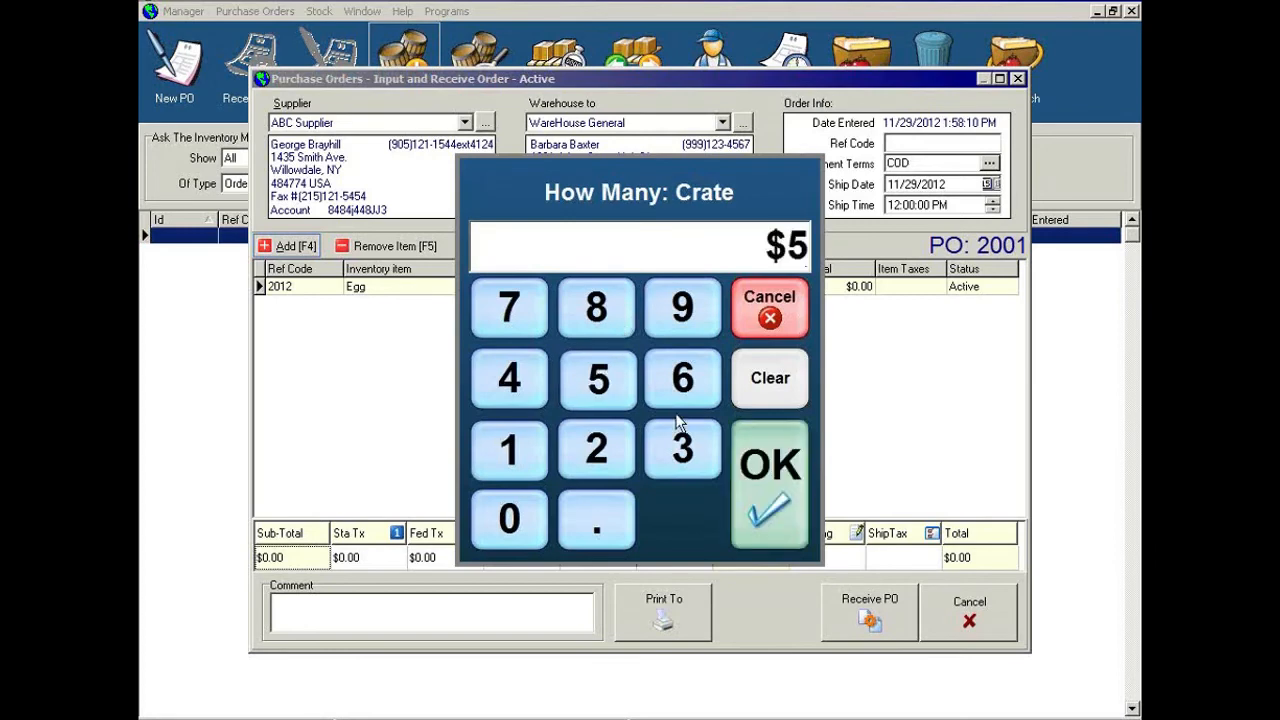
{"action": "key", "text": "Return"}
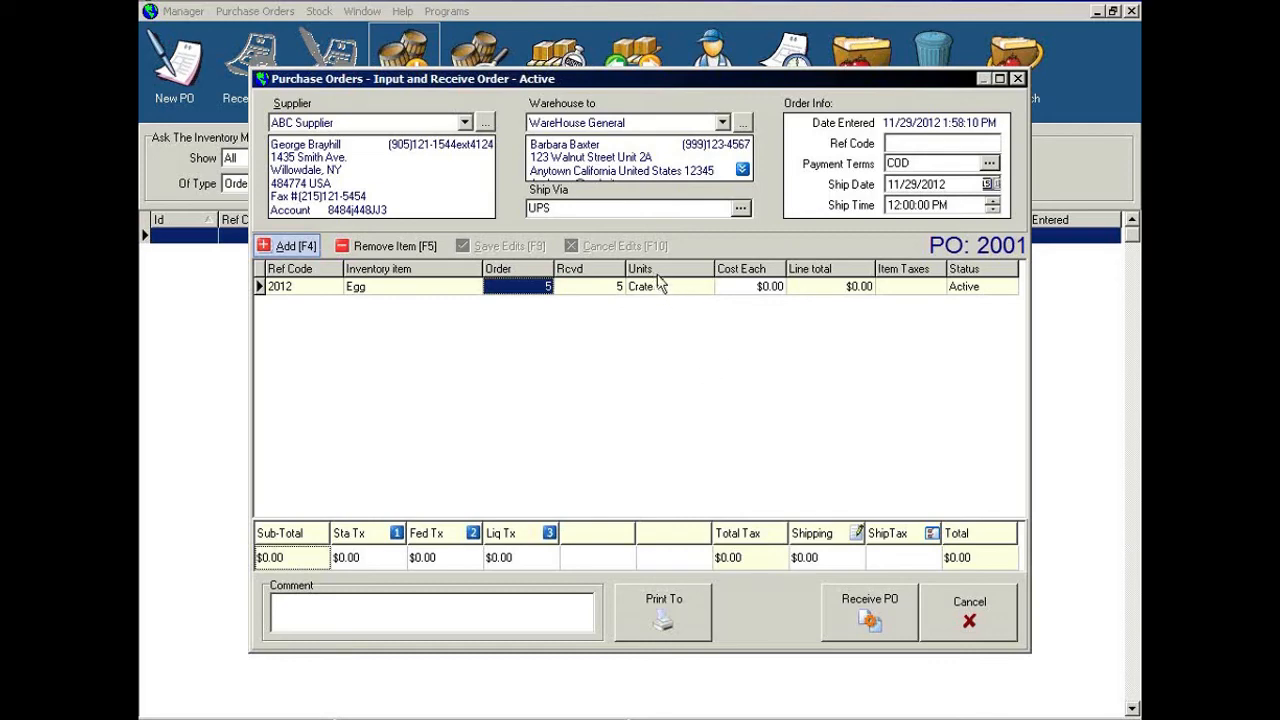
- View the package description choices for the Egg line and cancel without changing the unit
{"action": "left_click", "coordinate": [705, 288]}
{"action": "left_click", "coordinate": [705, 288]}
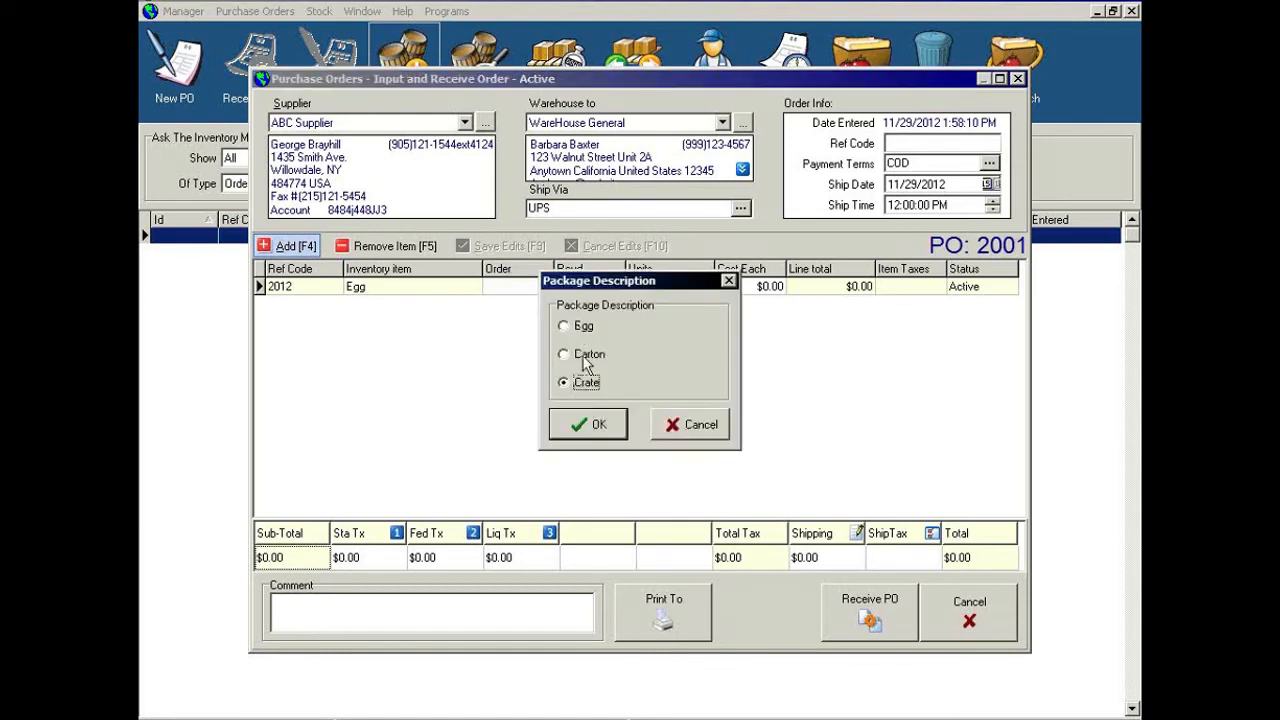
{"action": "left_click", "coordinate": [700, 426]}
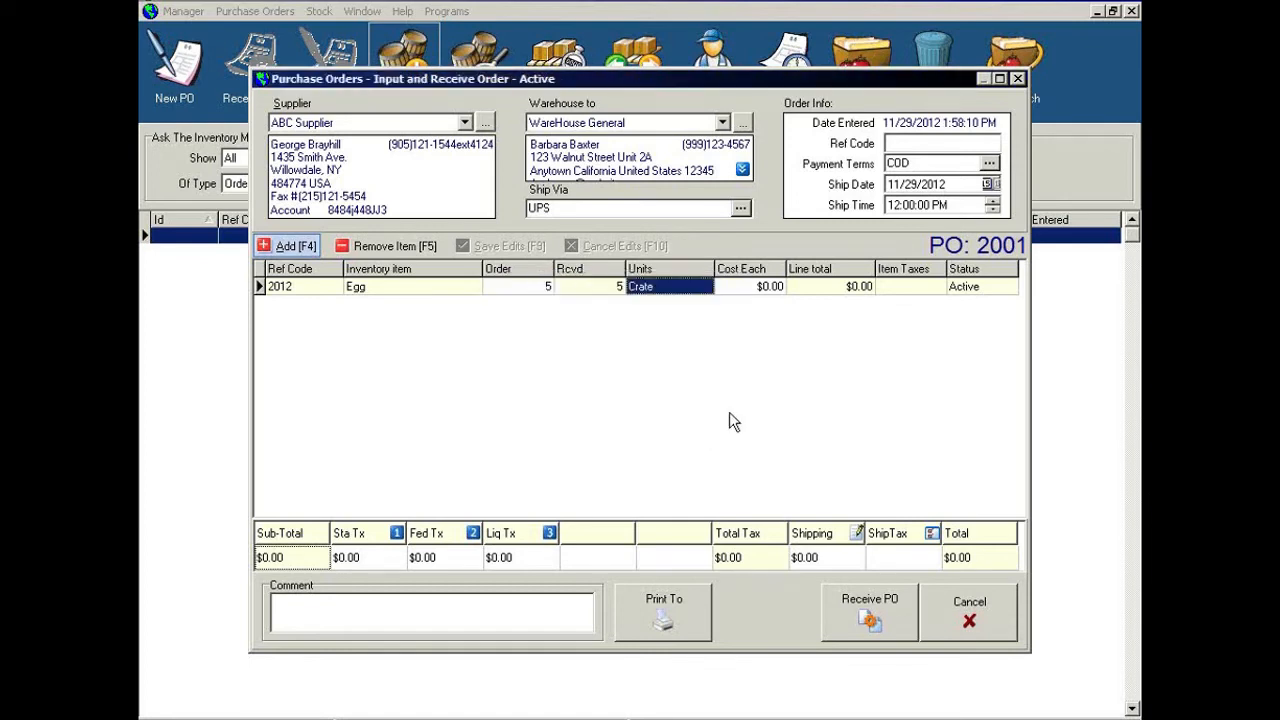
- Set the Egg line's cost each to 5.00
{"action": "left_click", "coordinate": [768, 287]}
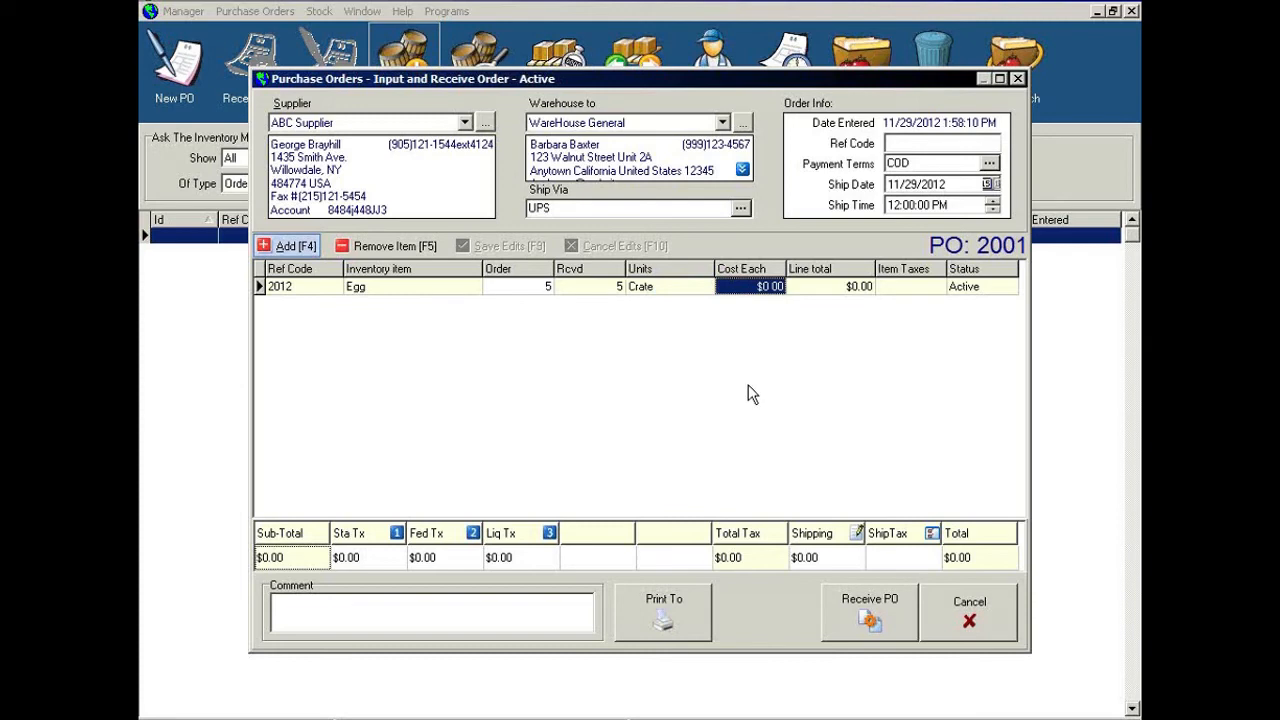
{"action": "left_click", "coordinate": [765, 288]}
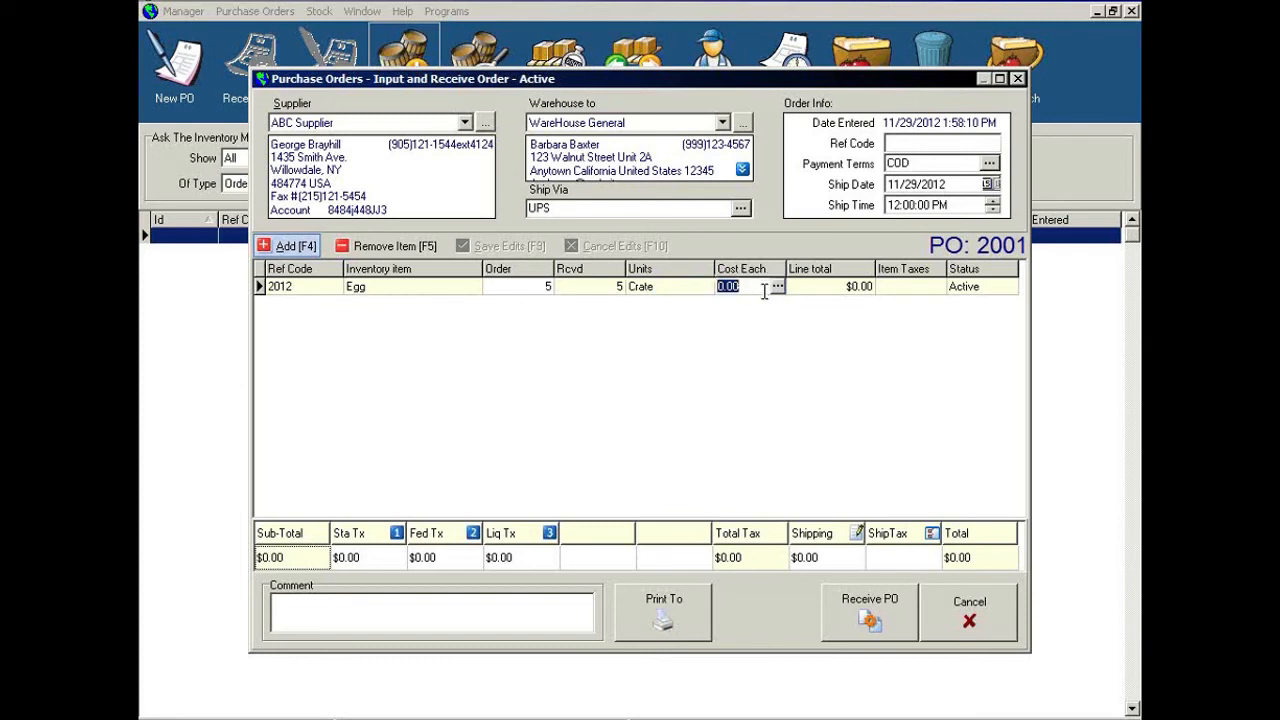
{"action": "type", "text": "5.00"}
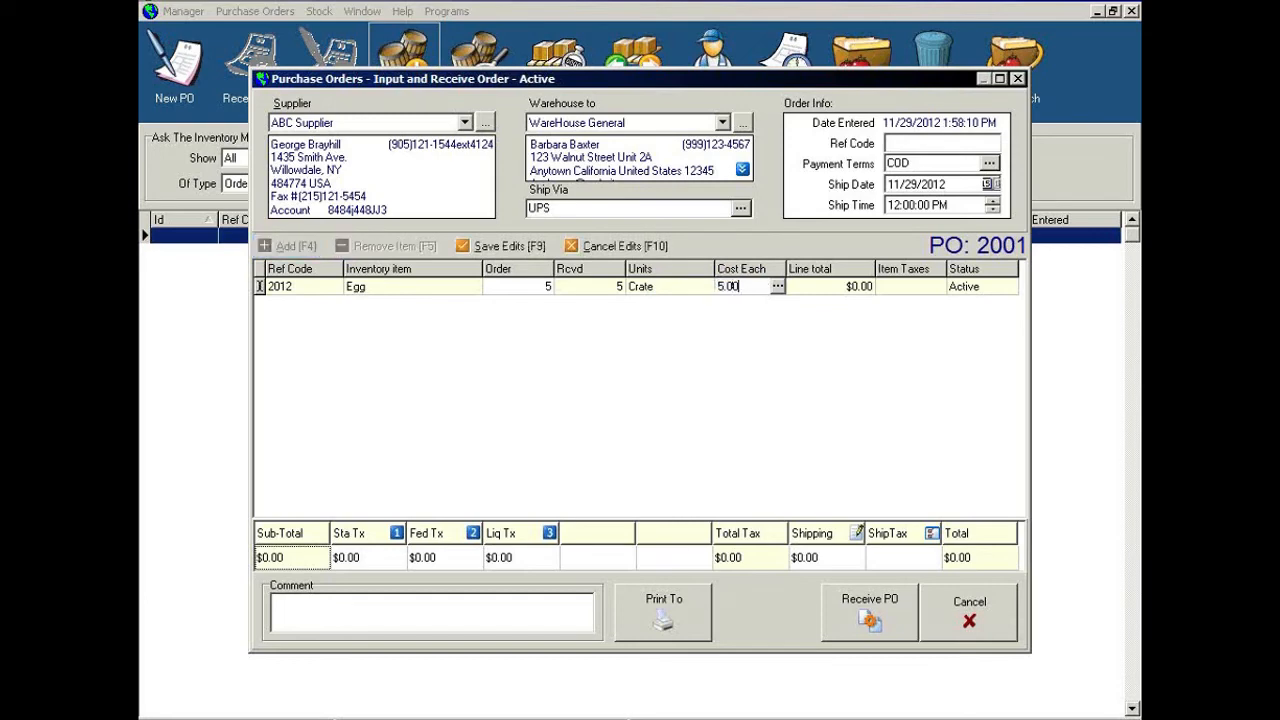
{"action": "key", "text": "Return"}
- Apply item taxes 1 and 2, Sta Tx and Fed Tx, to the Egg line
{"action": "left_click", "coordinate": [918, 298]}
{"action": "left_click", "coordinate": [541, 316]}
{"action": "left_click", "coordinate": [541, 333]}
{"action": "left_click", "coordinate": [614, 431]}
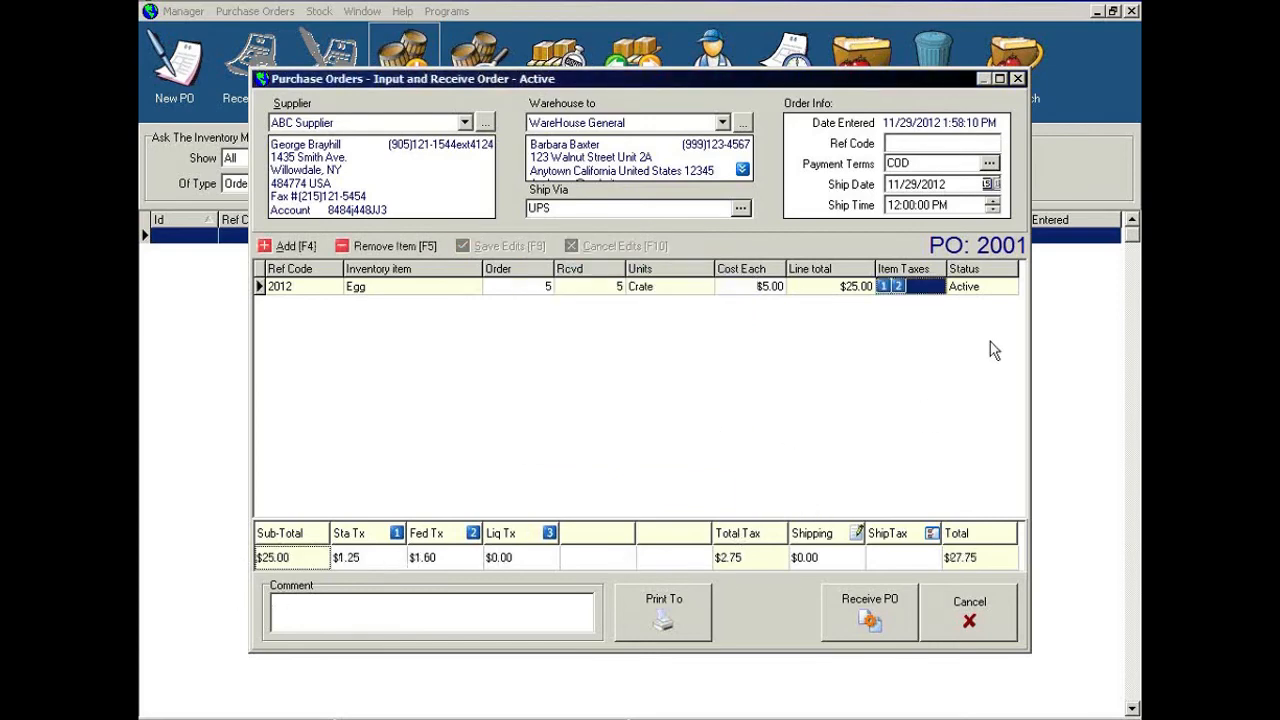
{"action": "left_click", "coordinate": [995, 289]}
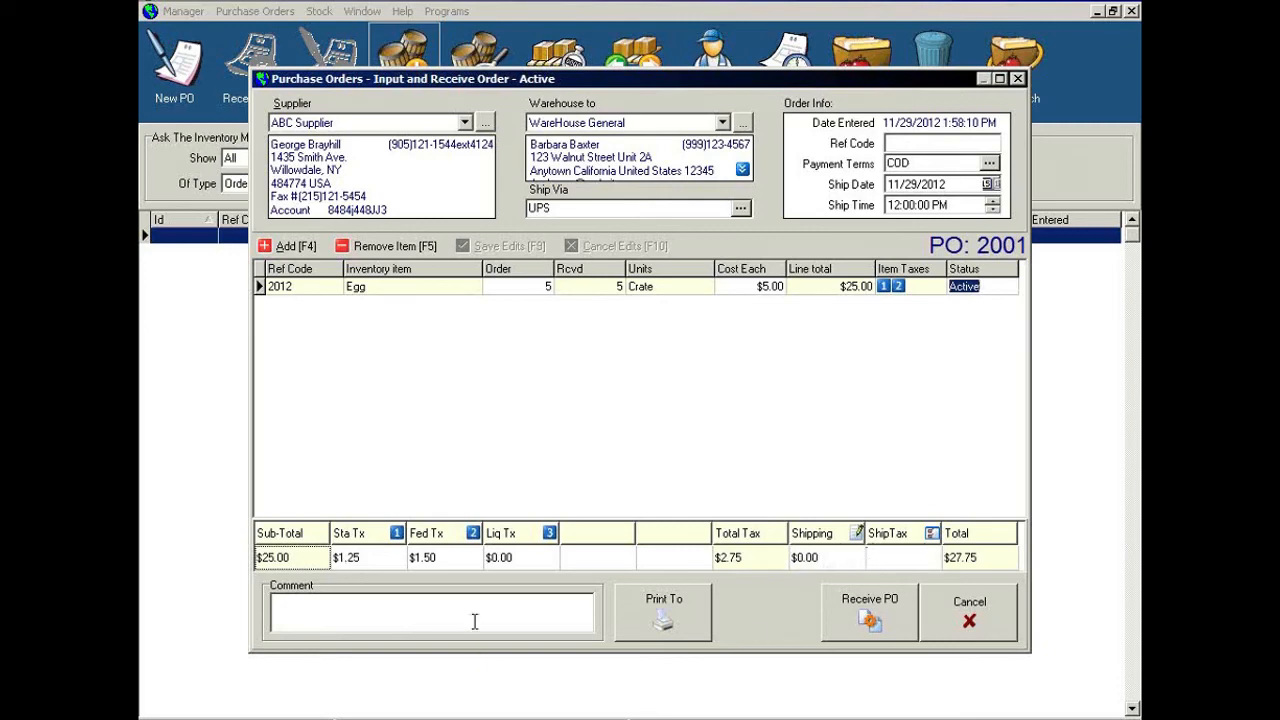
{"action": "left_click", "coordinate": [289, 612]}
- View the purchase order's Send To file formats and its print preview, closing both without printing
{"action": "left_click", "coordinate": [681, 623]}
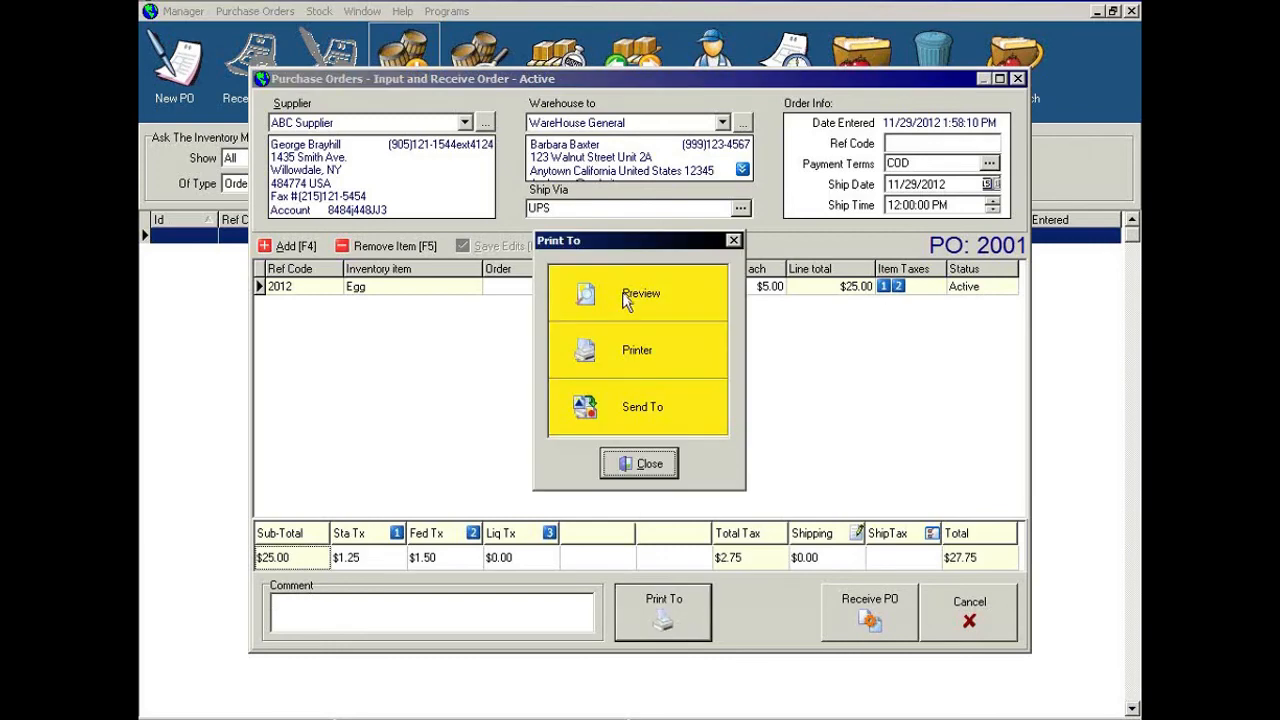
{"action": "left_click", "coordinate": [633, 413]}
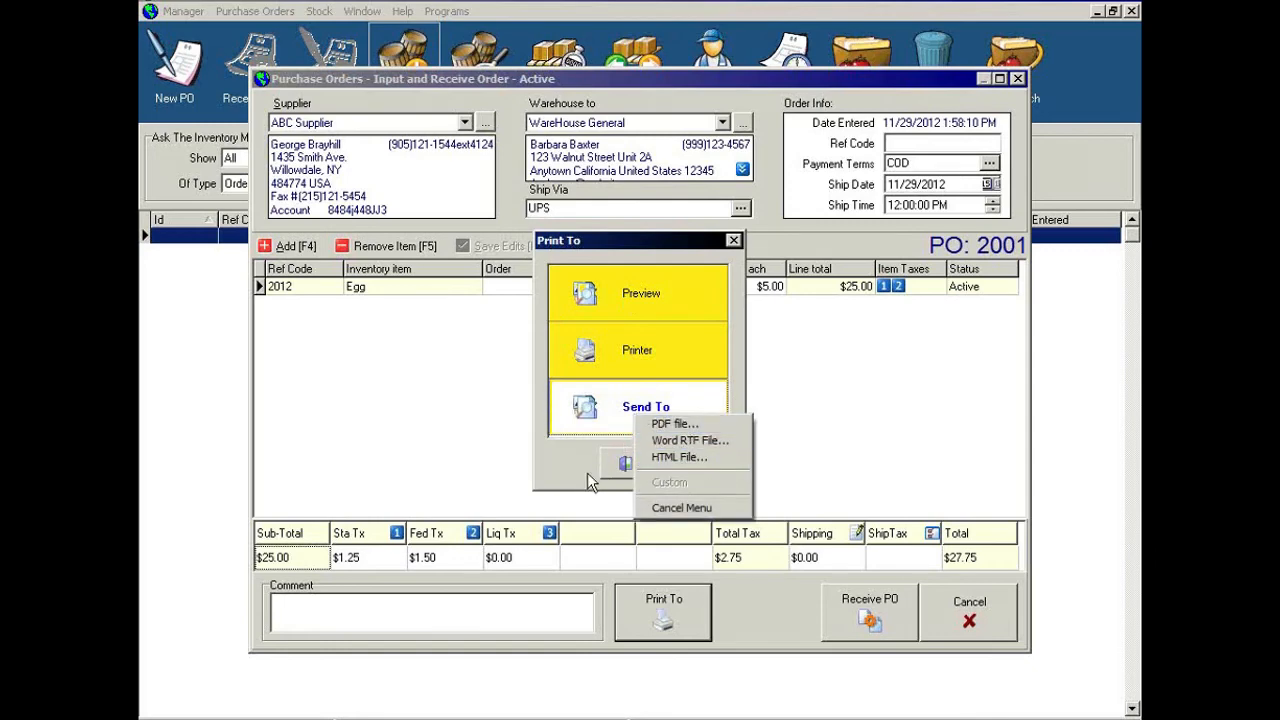
{"action": "left_click", "coordinate": [557, 460]}
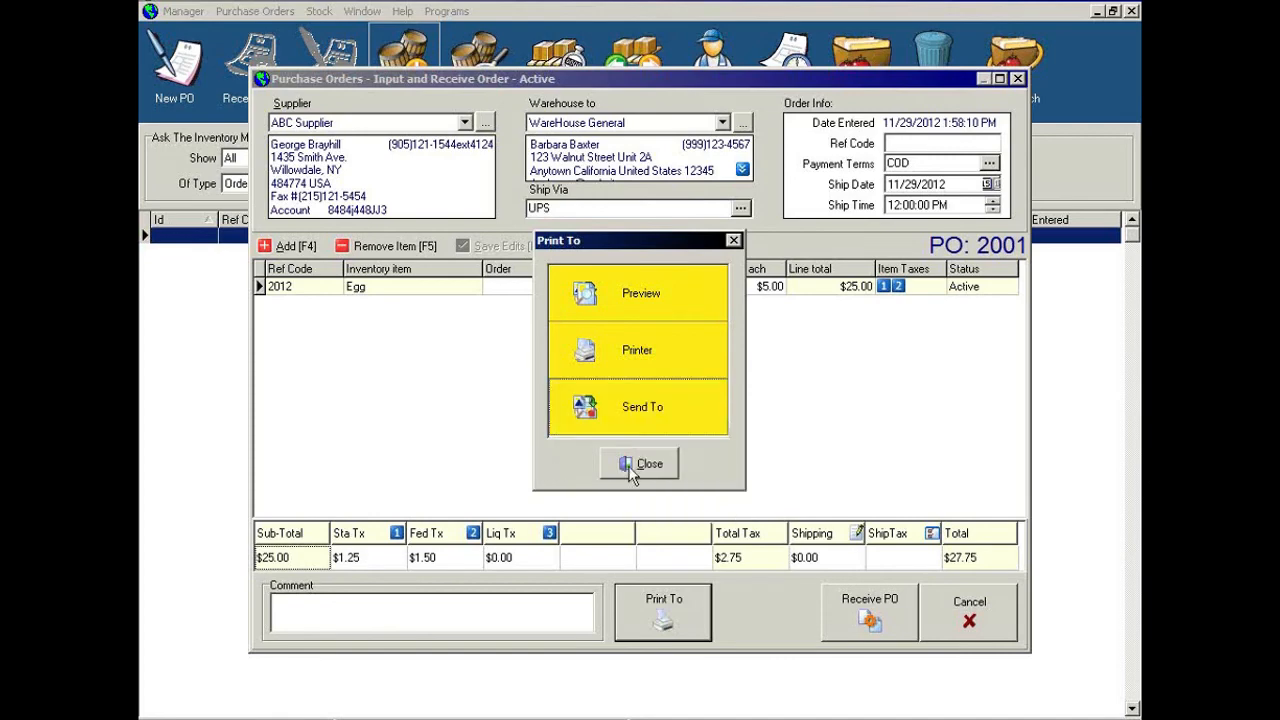
{"action": "left_click", "coordinate": [639, 294]}
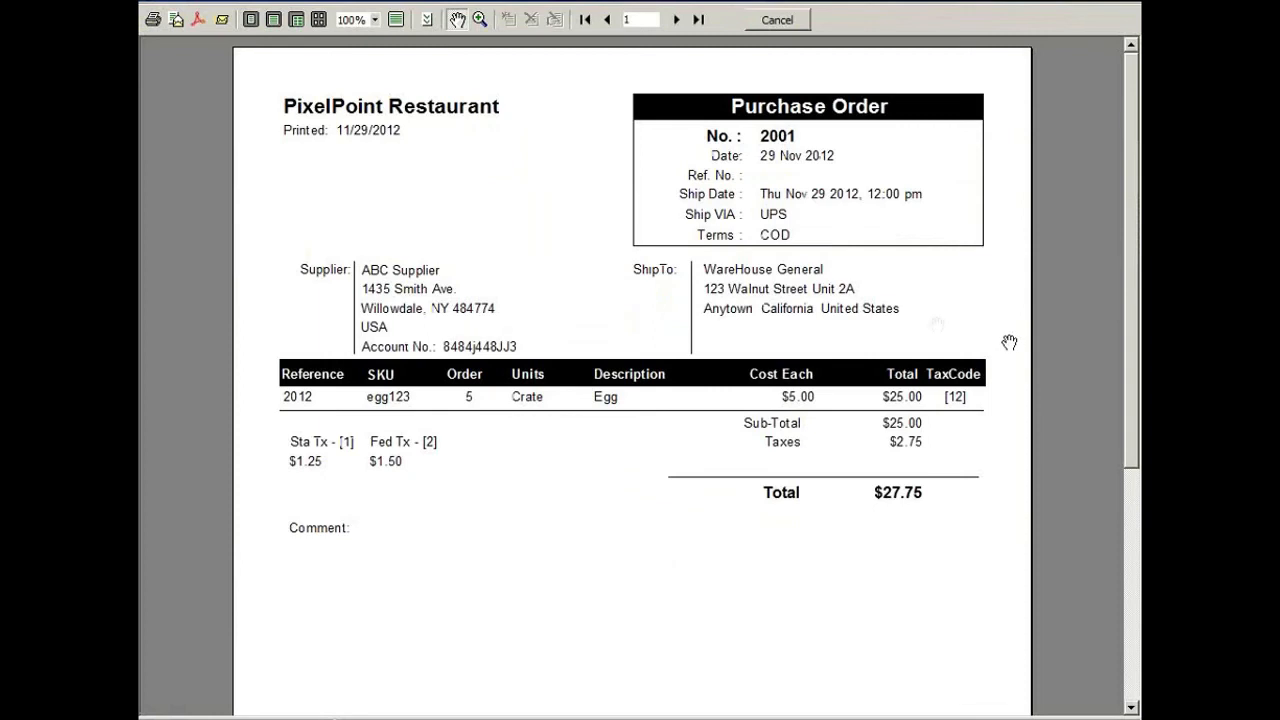
{"action": "left_click", "coordinate": [777, 20]}
{"action": "left_click", "coordinate": [648, 470]}
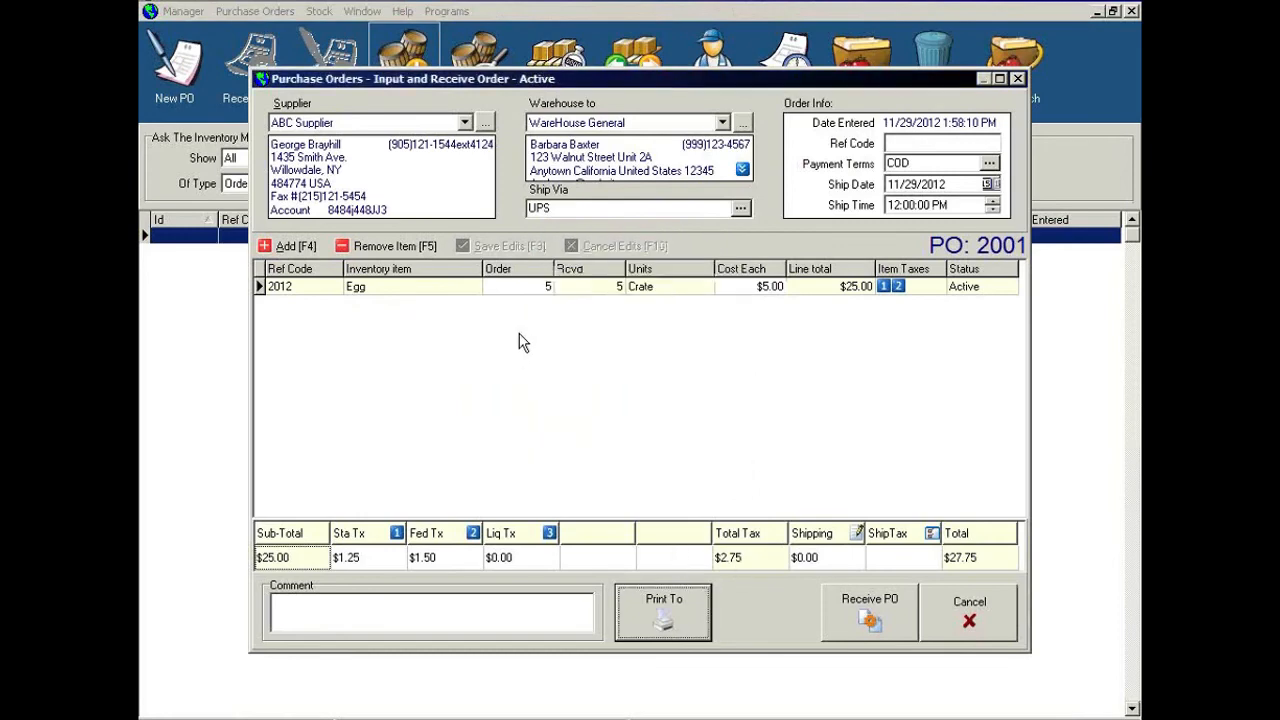
- Receive the Egg purchase order and process it into inventory
{"action": "left_click", "coordinate": [877, 617]}
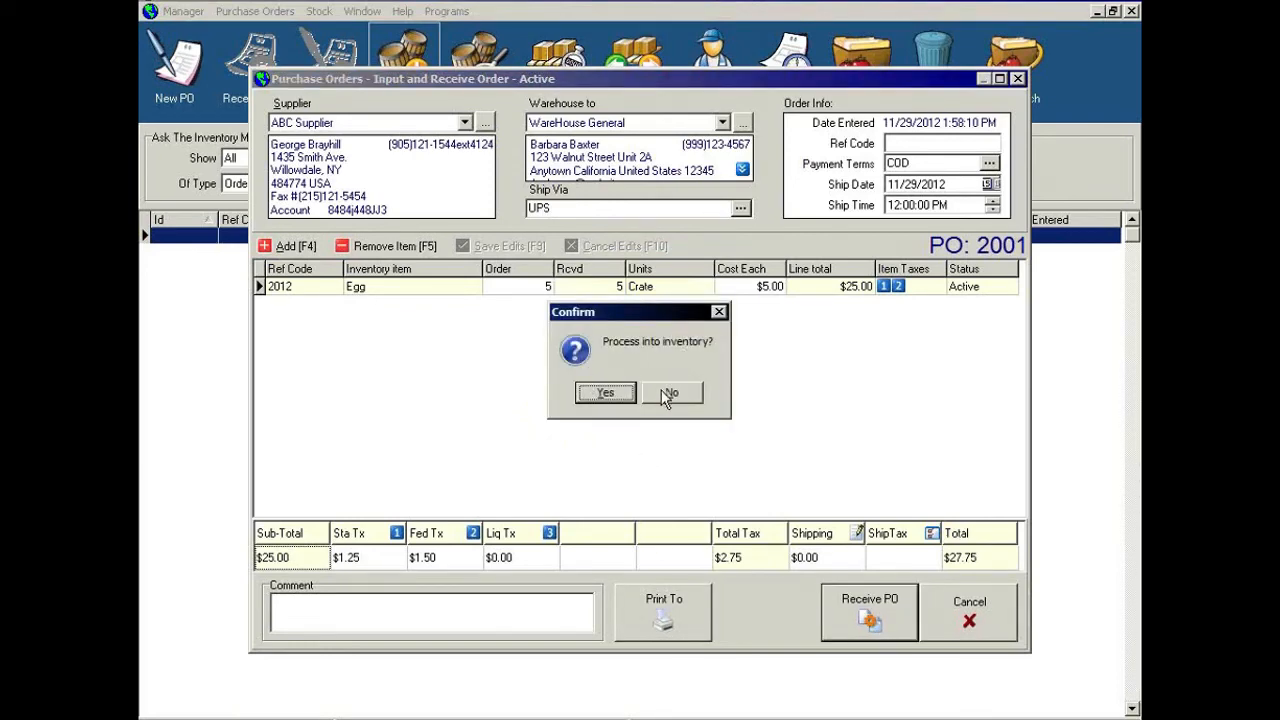
{"action": "left_click", "coordinate": [603, 392]}
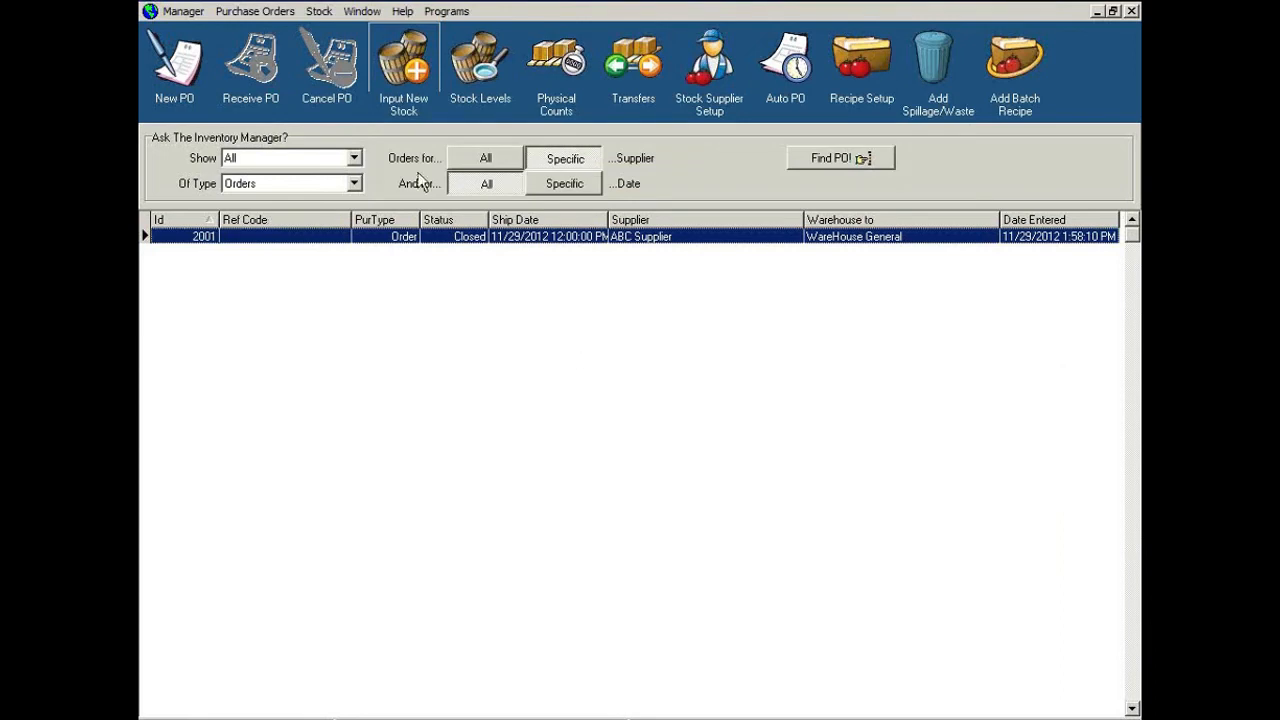
{"action": "left_click", "coordinate": [529, 153]}
- Start a new purchase order with XYZ Supplier as the supplier
{"action": "left_click", "coordinate": [175, 80]}
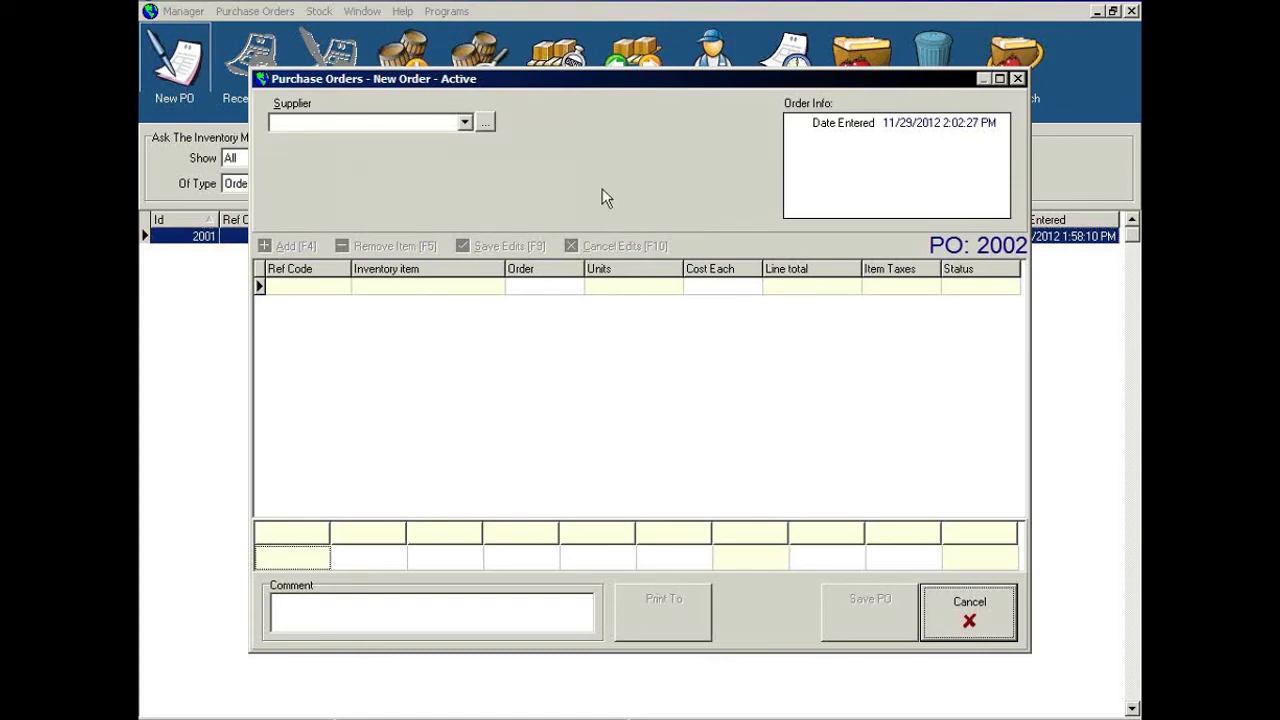
{"action": "left_click", "coordinate": [465, 123]}
{"action": "left_click", "coordinate": [348, 167]}
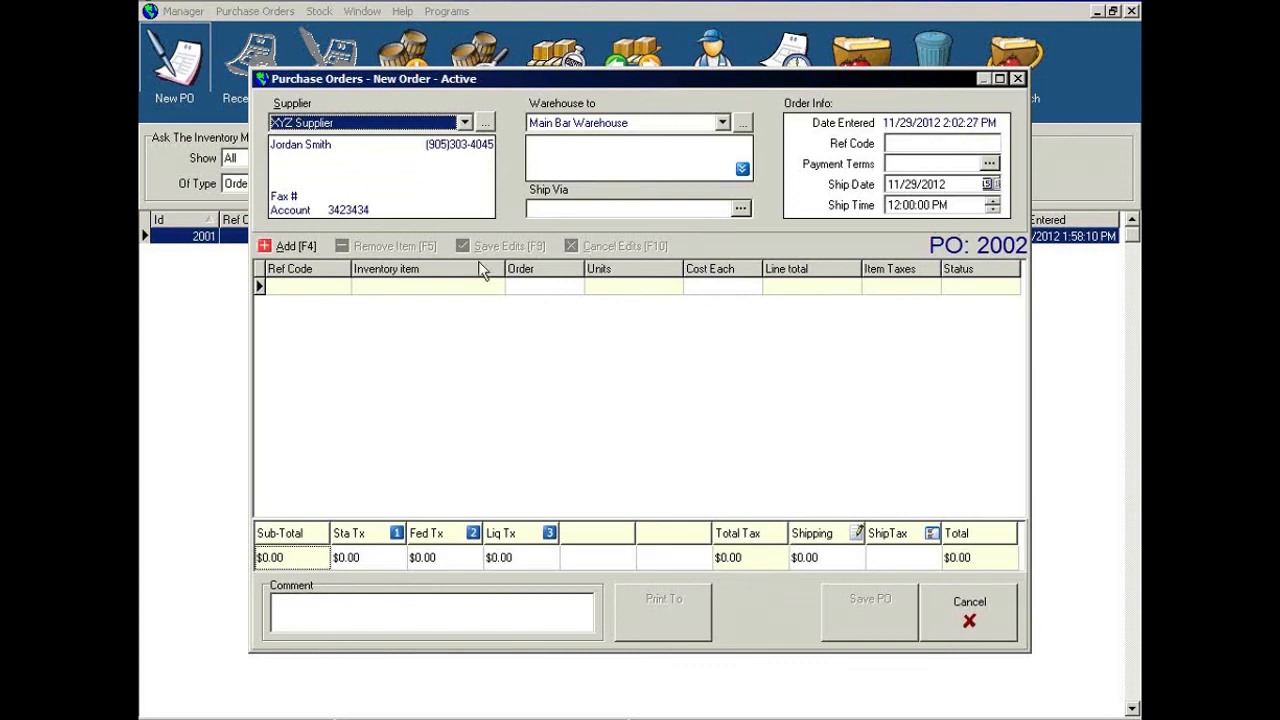
- Add the Potato item to the new order with a quantity of 2 crates
{"action": "left_click", "coordinate": [291, 246]}
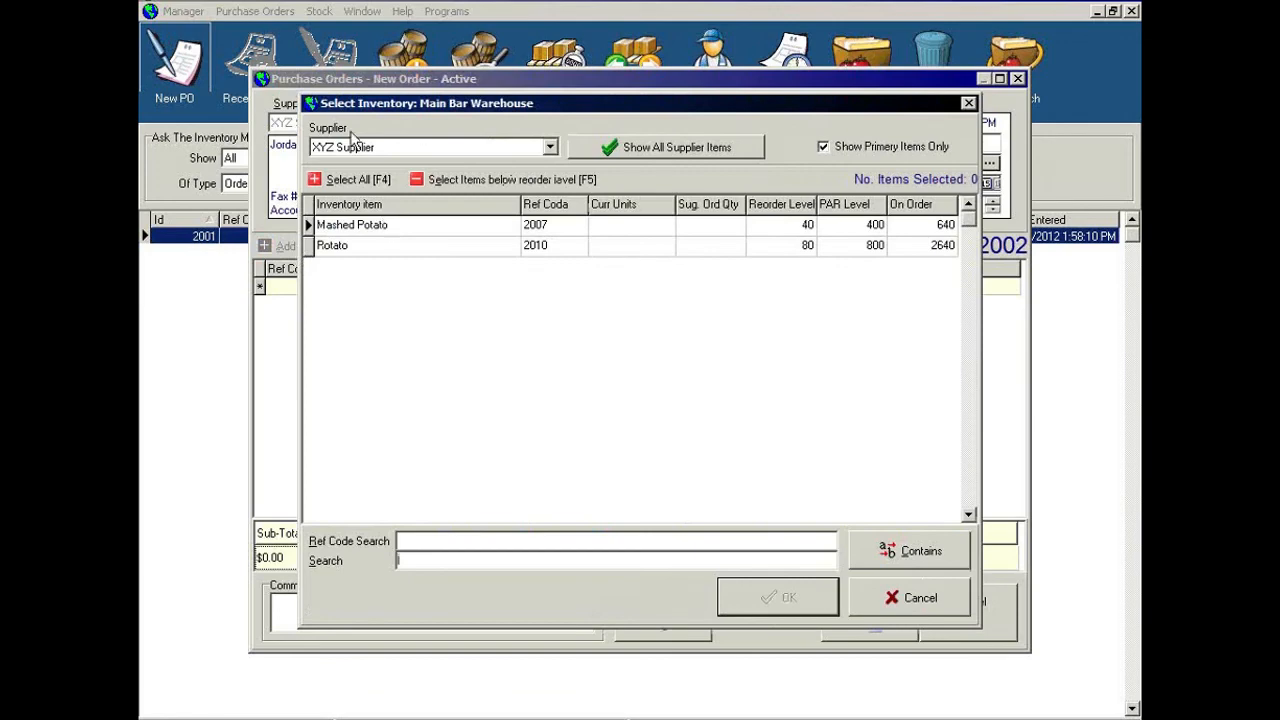
{"action": "left_click", "coordinate": [392, 246]}
{"action": "left_click", "coordinate": [770, 608]}
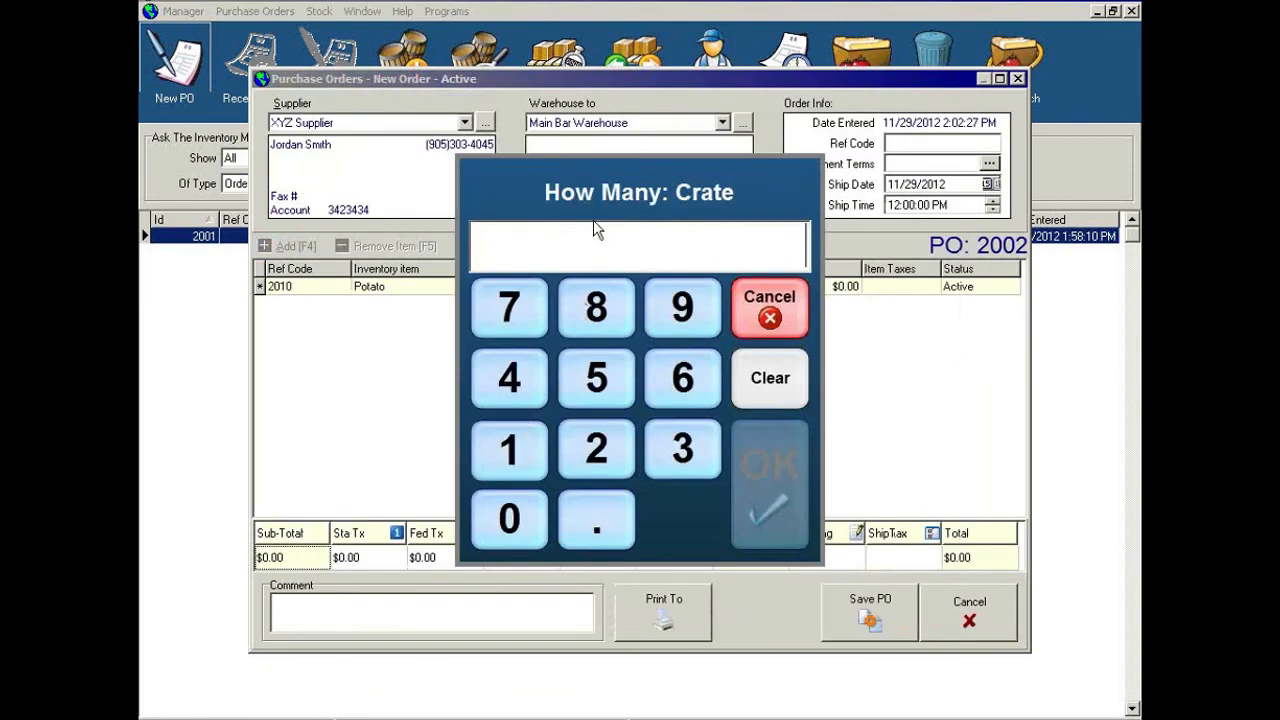
{"action": "left_click", "coordinate": [618, 460]}
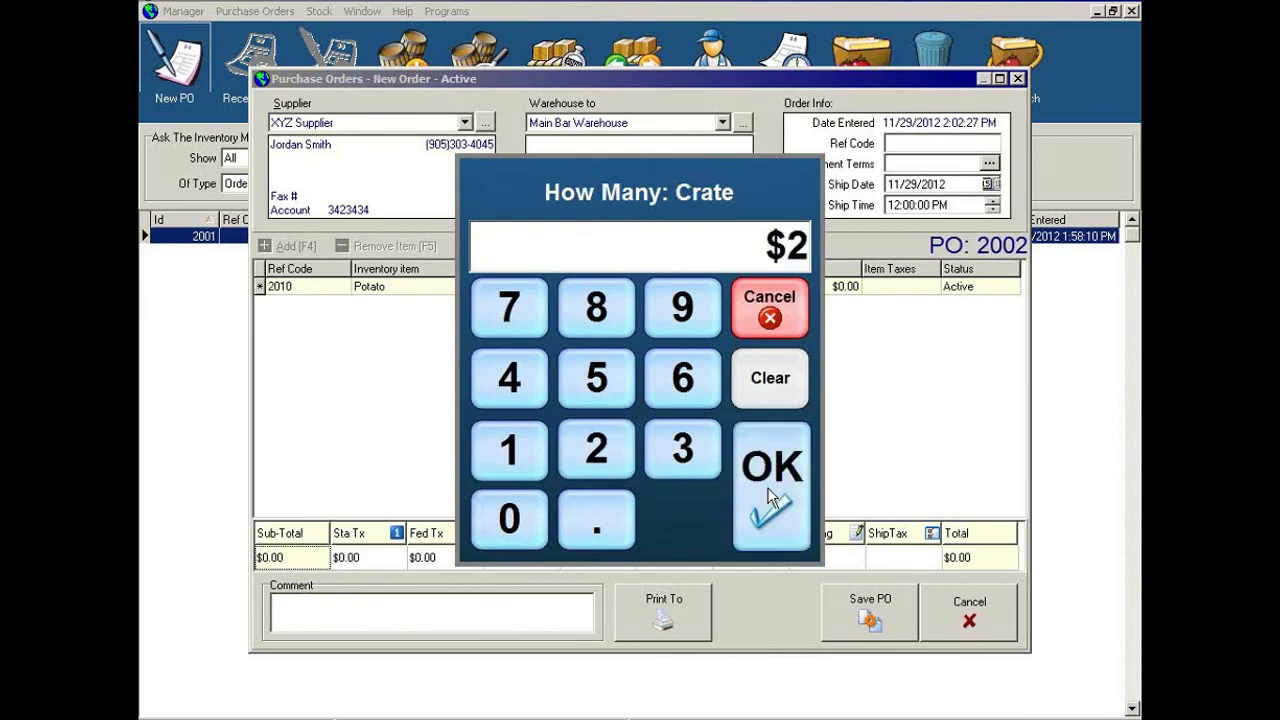
{"action": "left_click", "coordinate": [765, 470]}
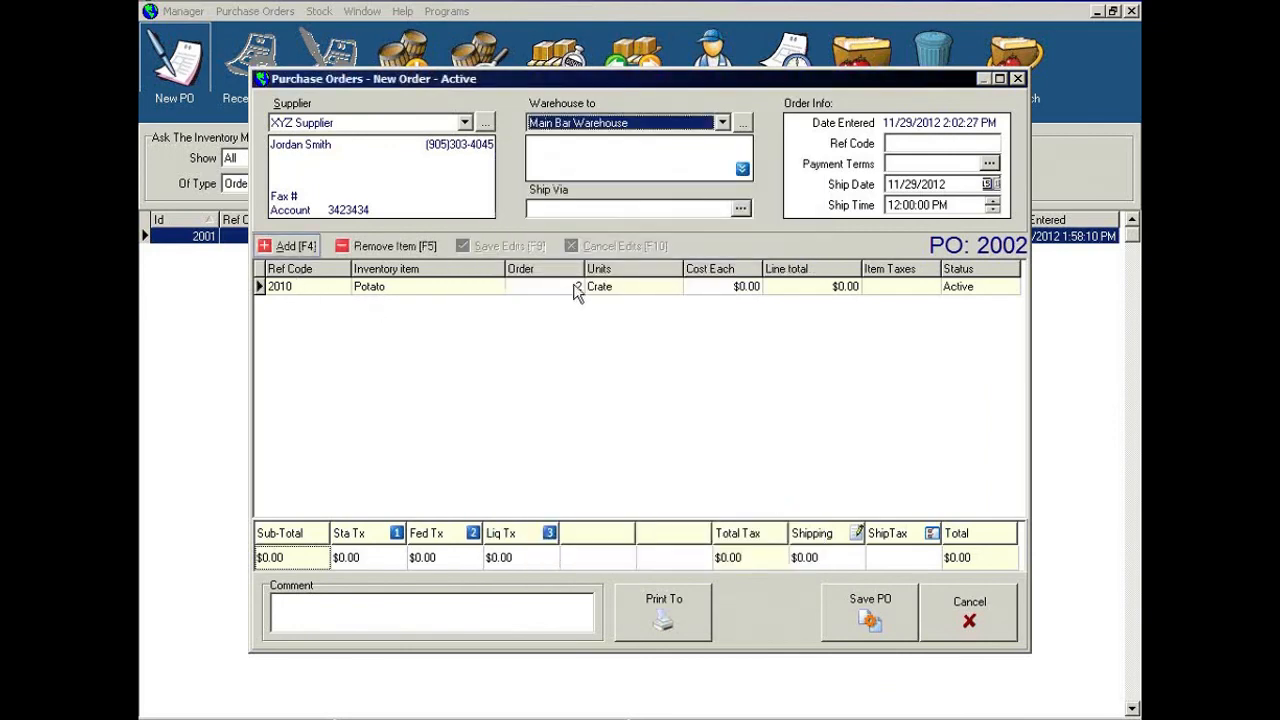
- View the Select Price list for the Potato item's unit cost and close it without choosing a price
{"action": "left_click", "coordinate": [722, 290]}
{"action": "left_click", "coordinate": [725, 291]}
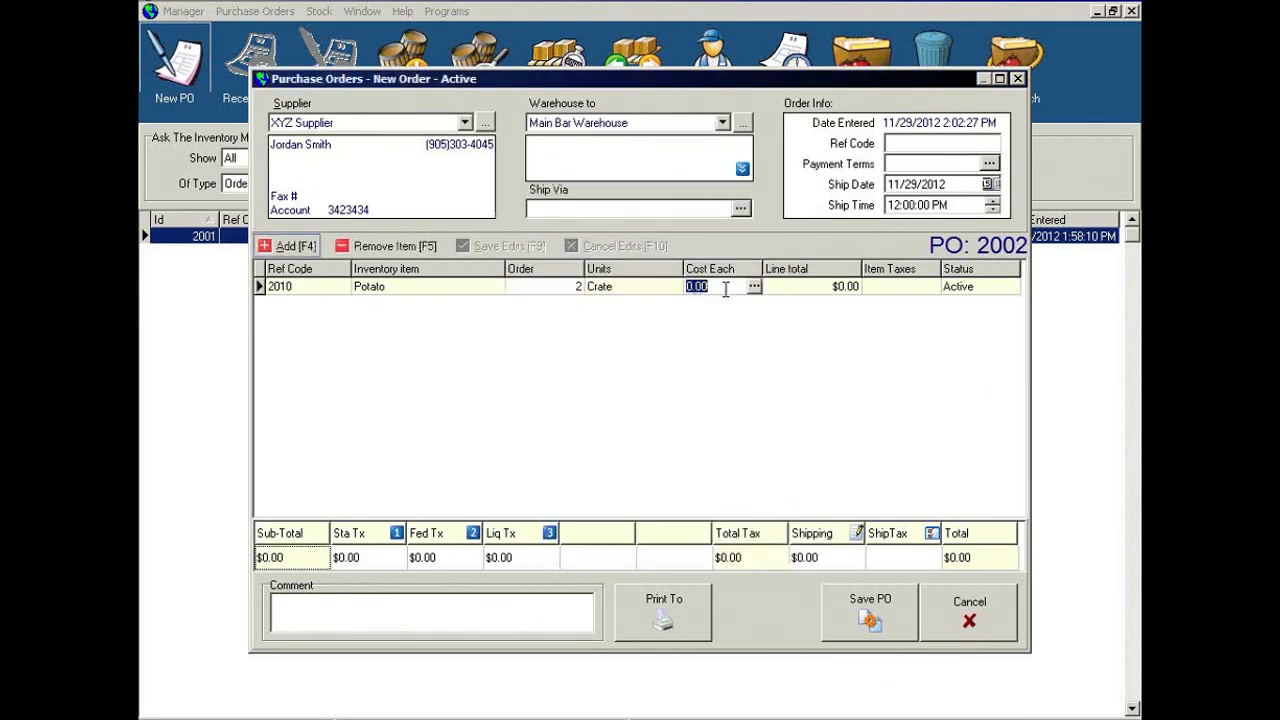
{"action": "left_click", "coordinate": [754, 287]}
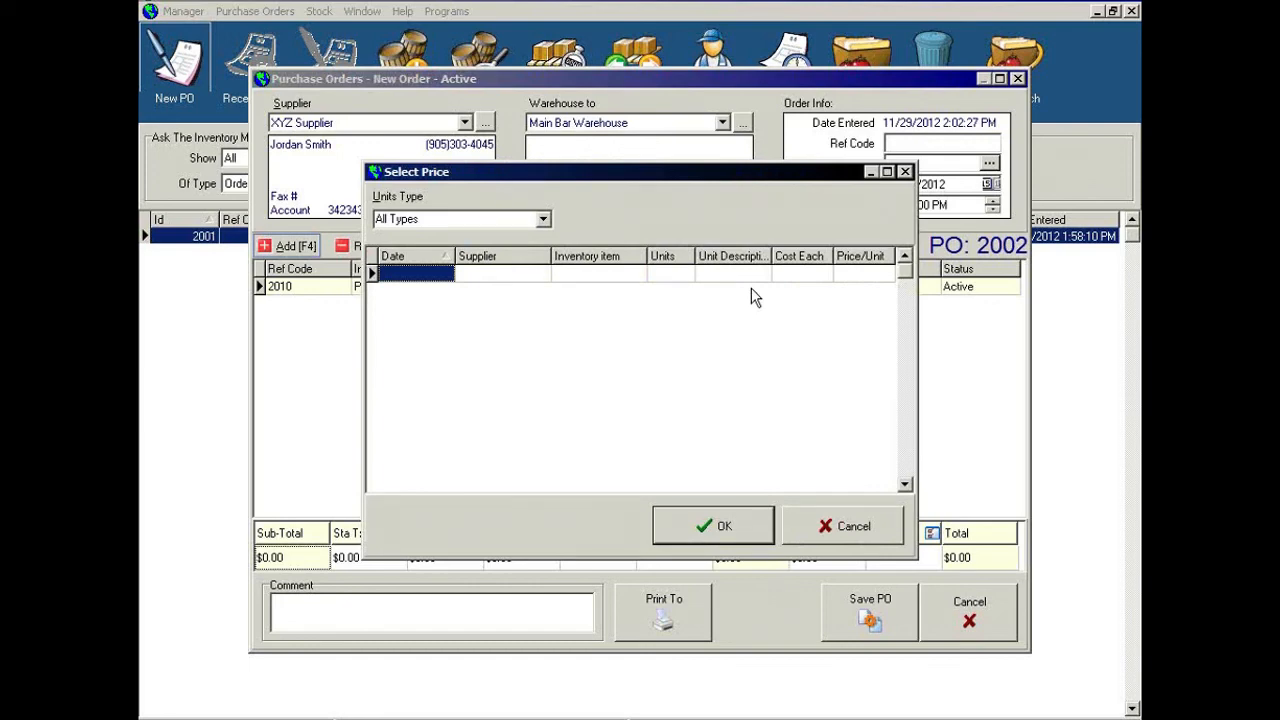
{"action": "left_click", "coordinate": [810, 530]}
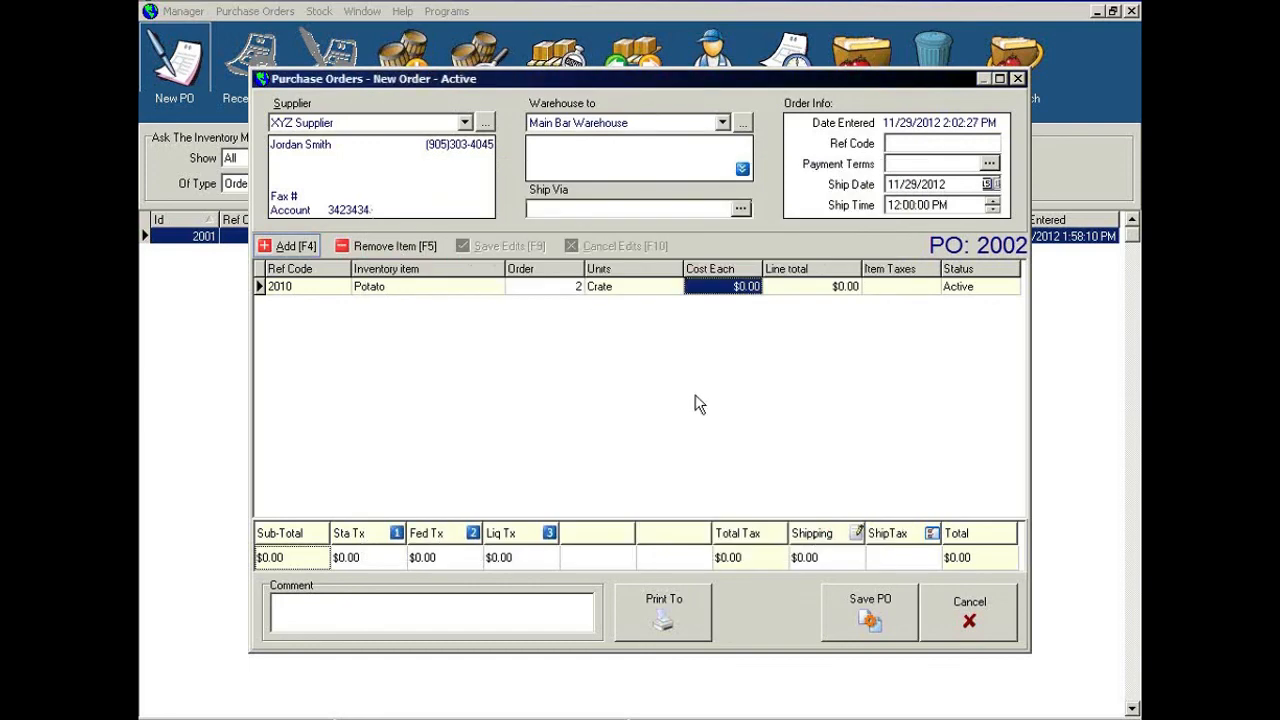
- Set the Potato item's cost to $5.00 per crate and save the new purchase order
{"action": "type", "text": "5"}
{"action": "key", "text": "Return"}
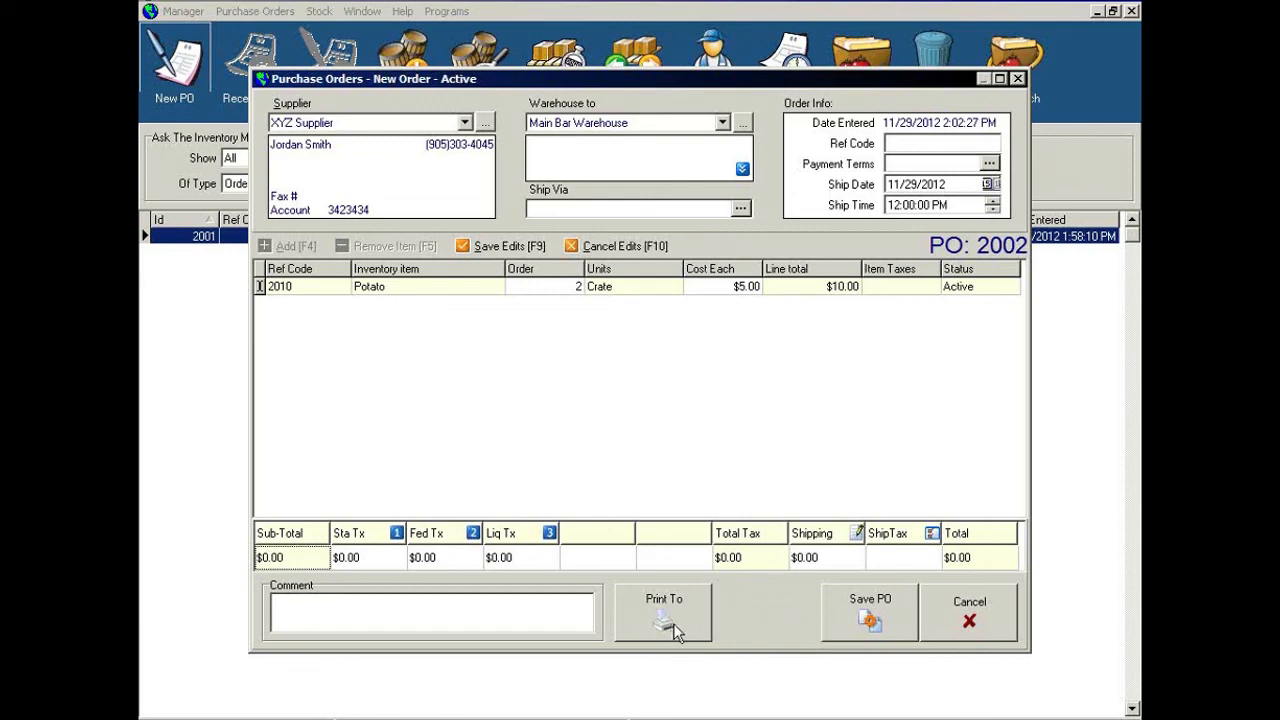
{"action": "left_click", "coordinate": [870, 618]}
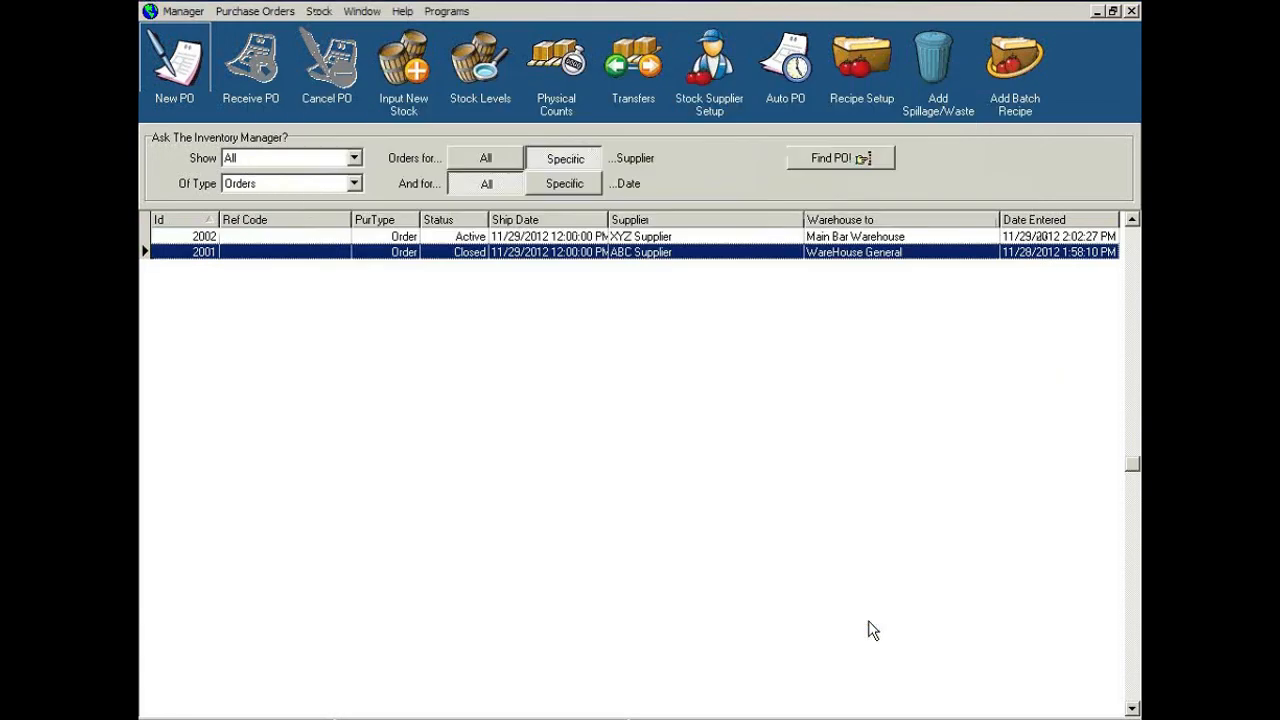
- Open the active XYZ Supplier order for receiving and review the Potato item's back-order and received quantities
{"action": "left_click", "coordinate": [474, 241]}
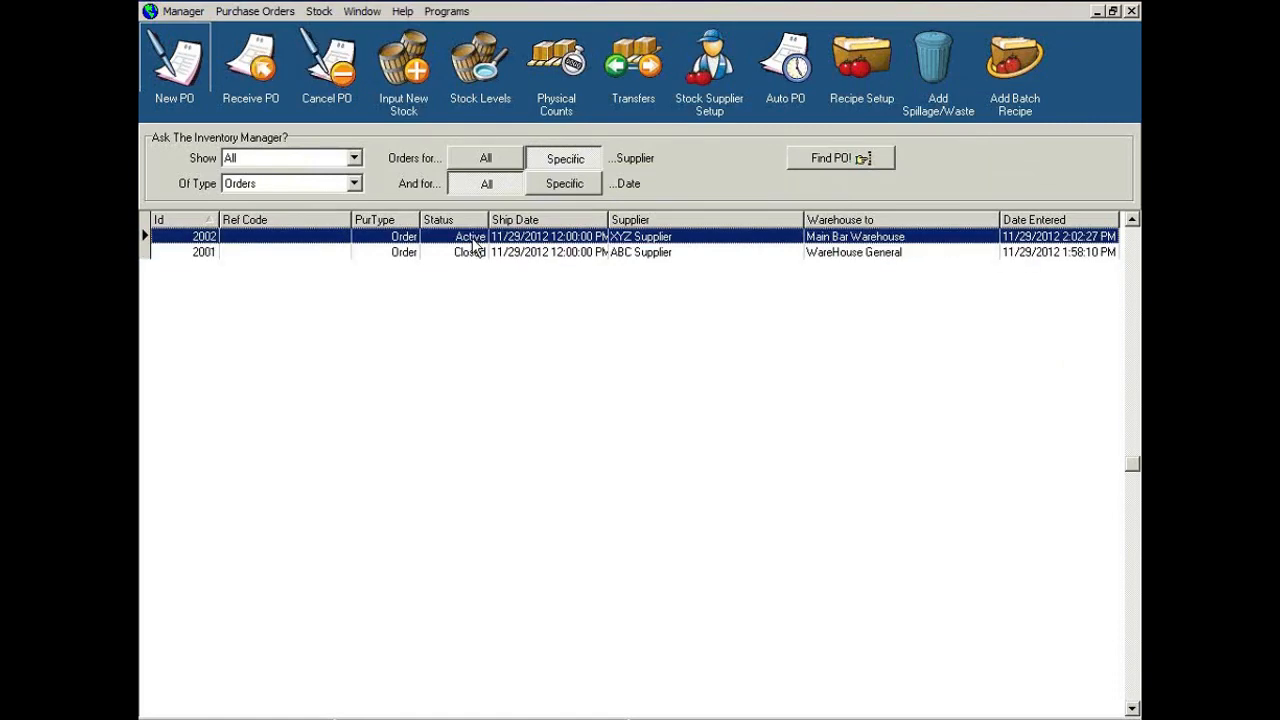
{"action": "left_click", "coordinate": [240, 88]}
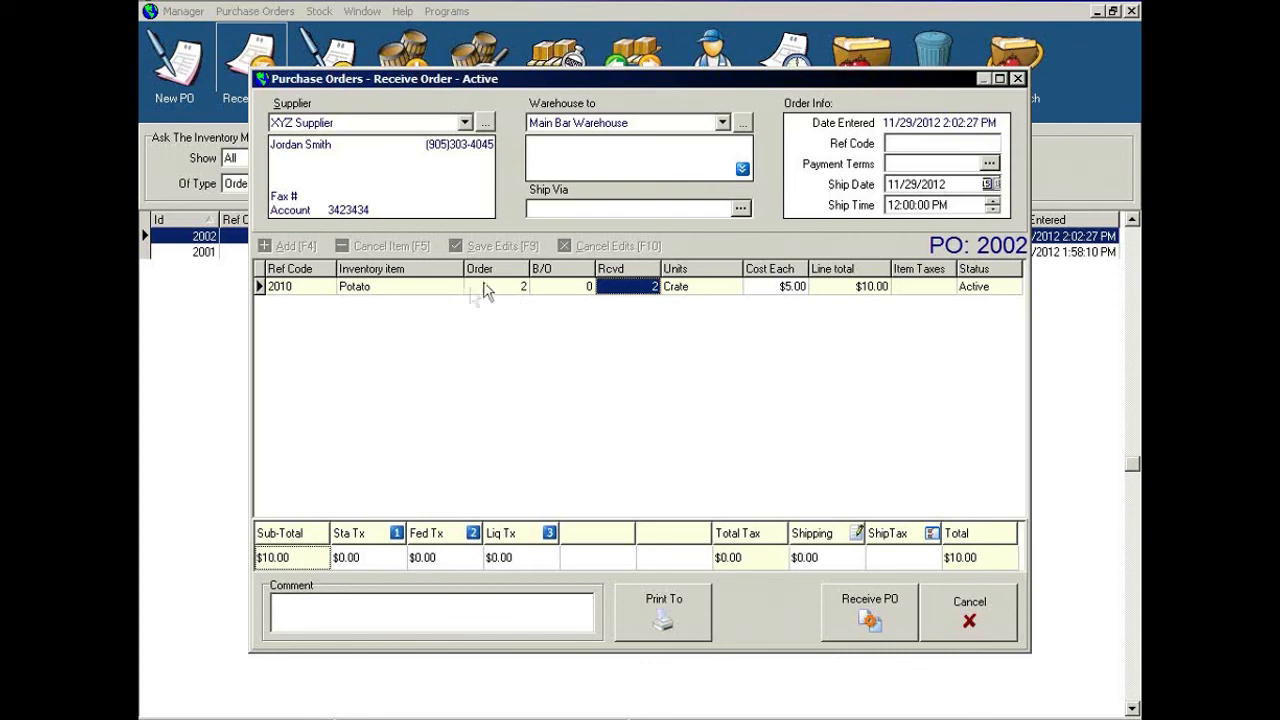
{"action": "left_click", "coordinate": [578, 284]}
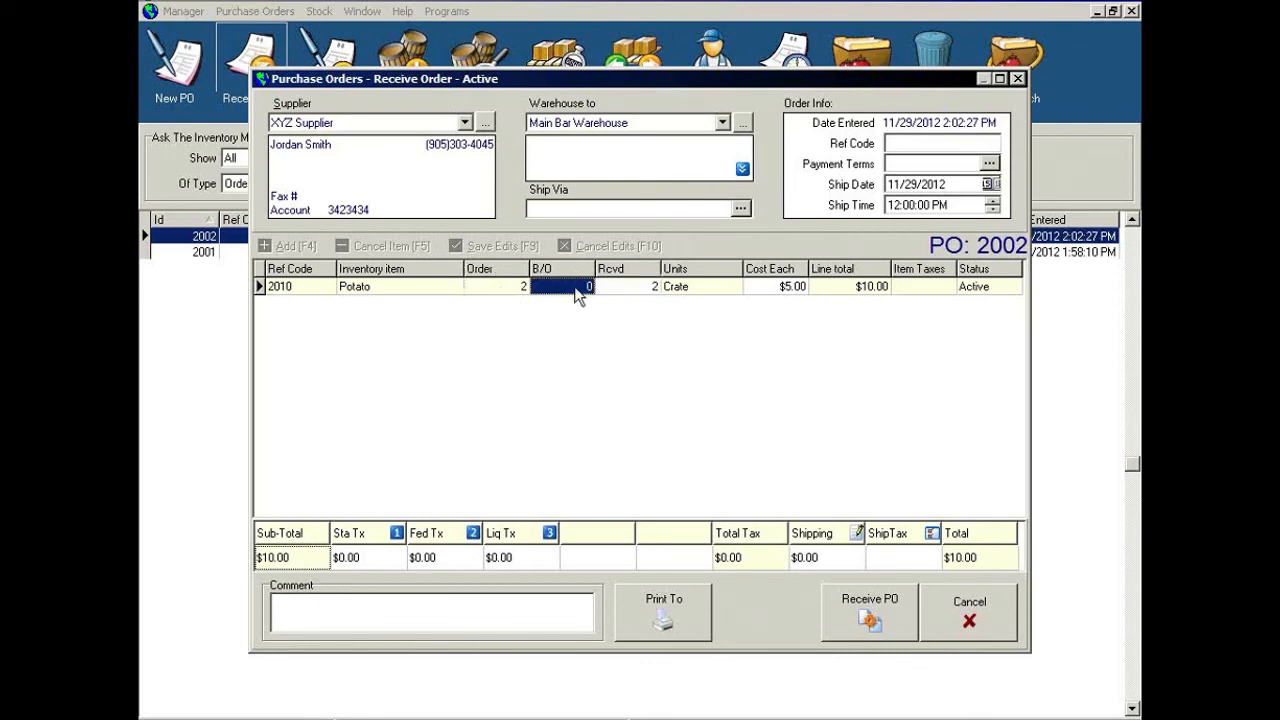
{"action": "left_click", "coordinate": [637, 286]}
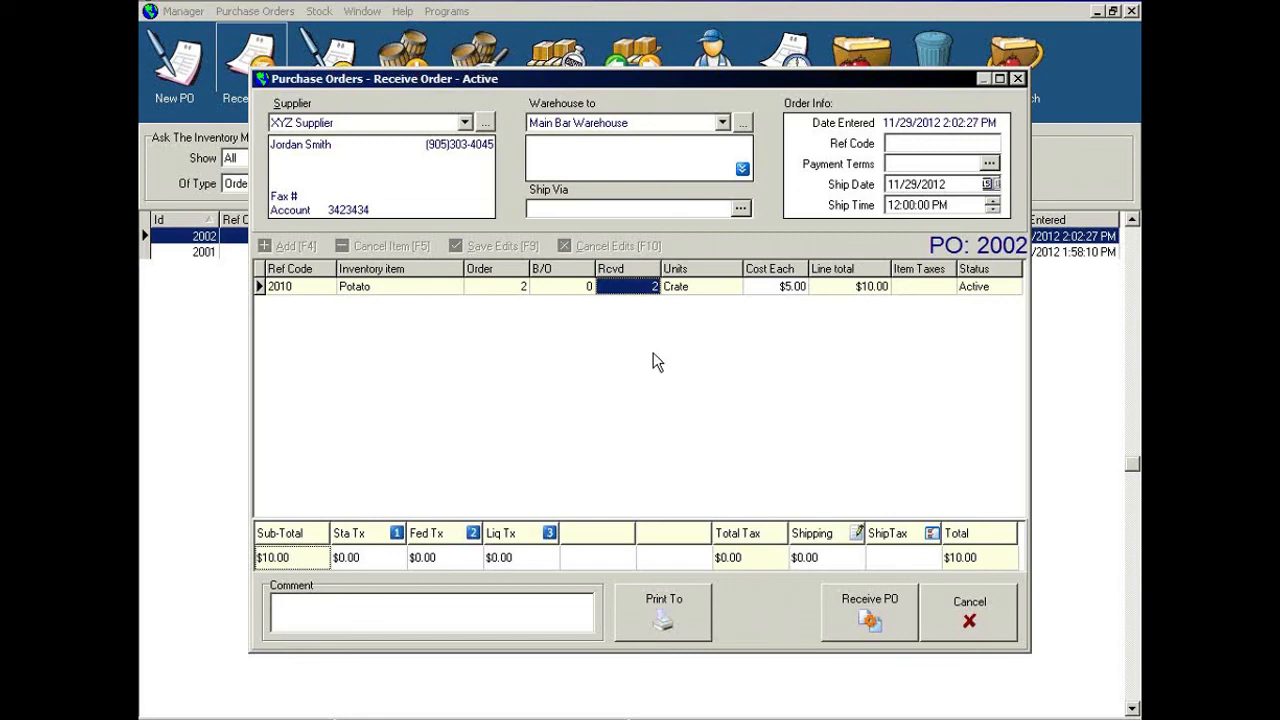
{"action": "left_click", "coordinate": [928, 613]}
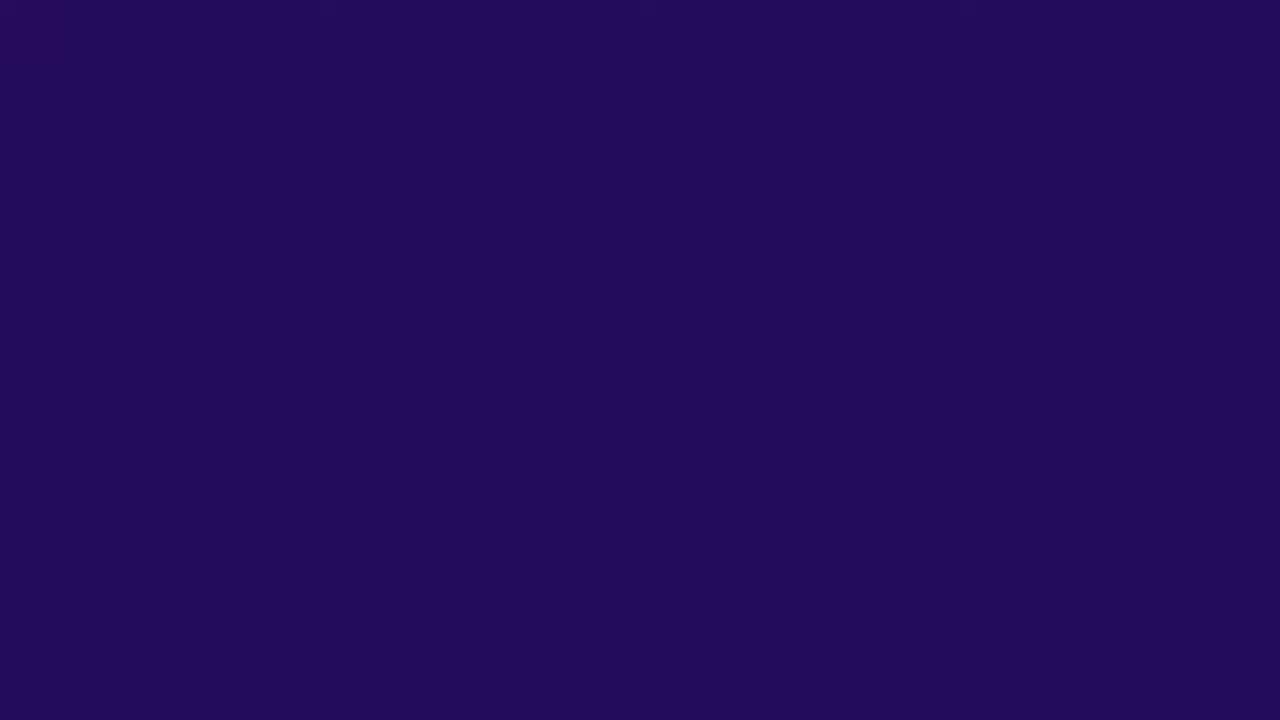